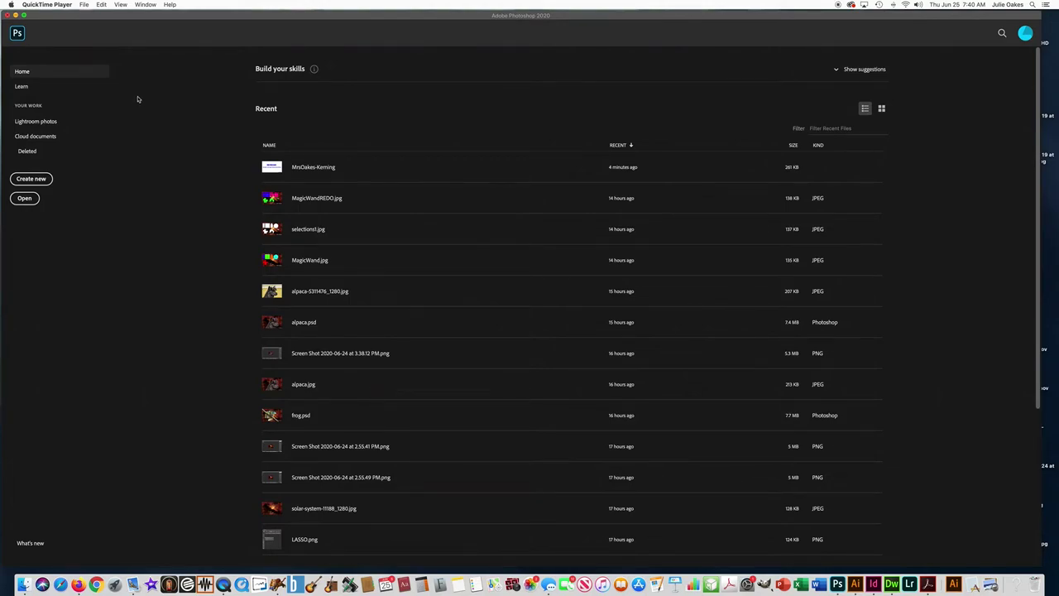
Start a new document from the Web presets (Web Most Common, 1366 × 768 px, artboards)
scroll(138, 99, "down", 1)
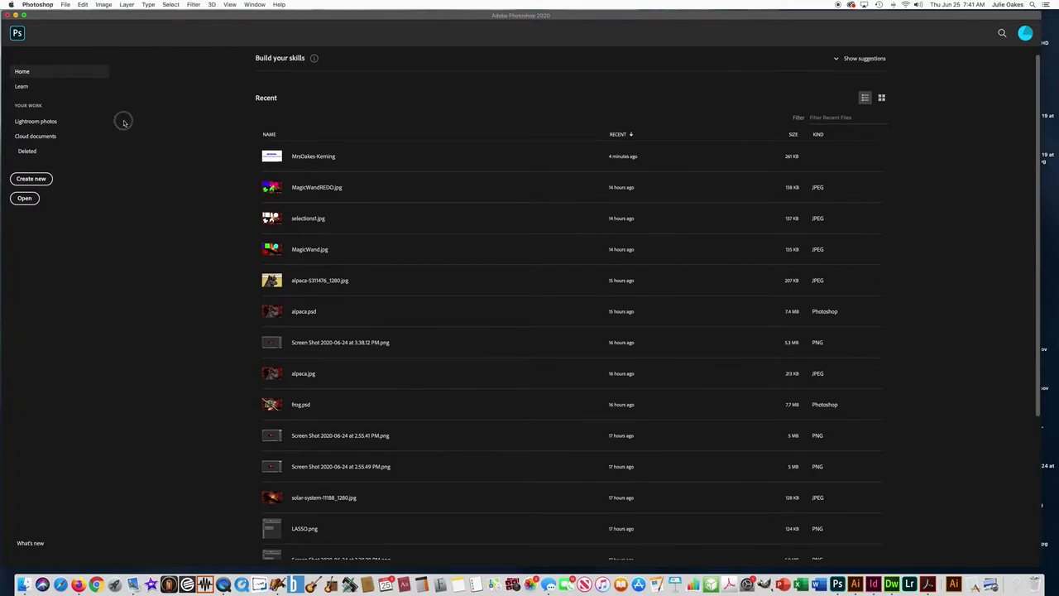
left_click(121, 121)
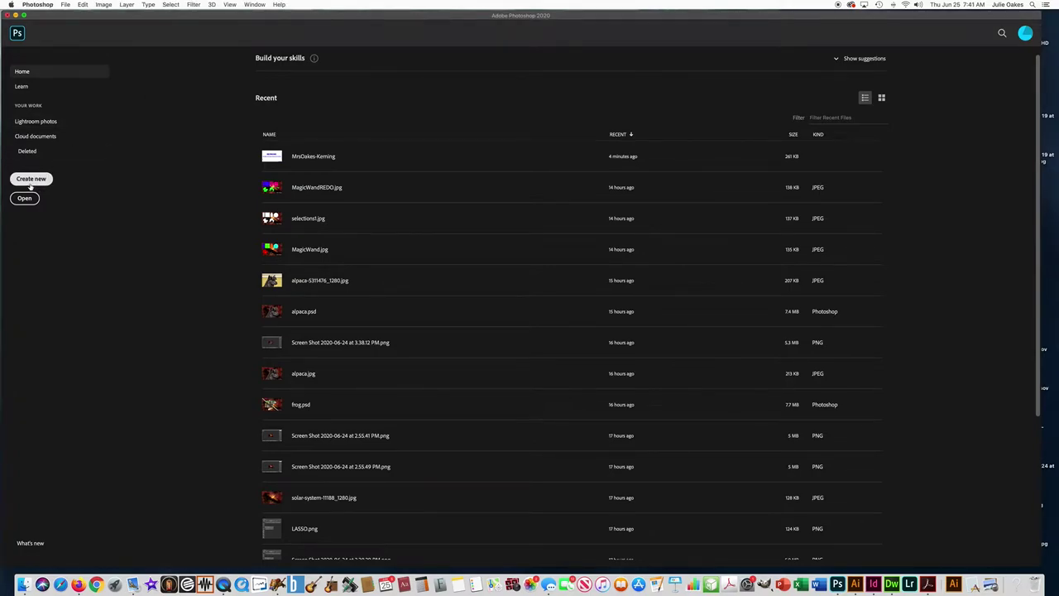
left_click(66, 5)
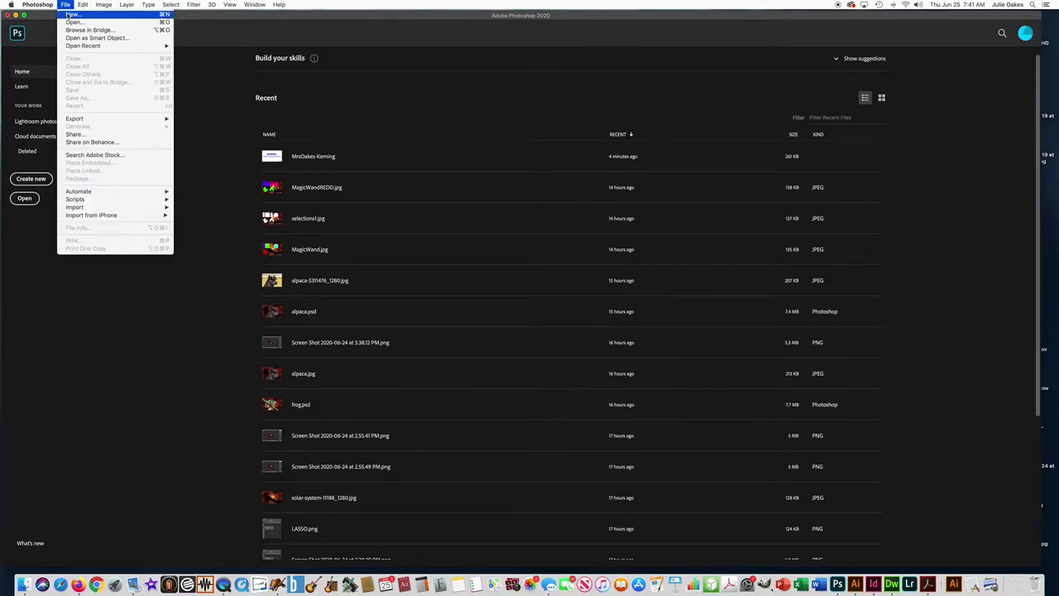
key("Escape")
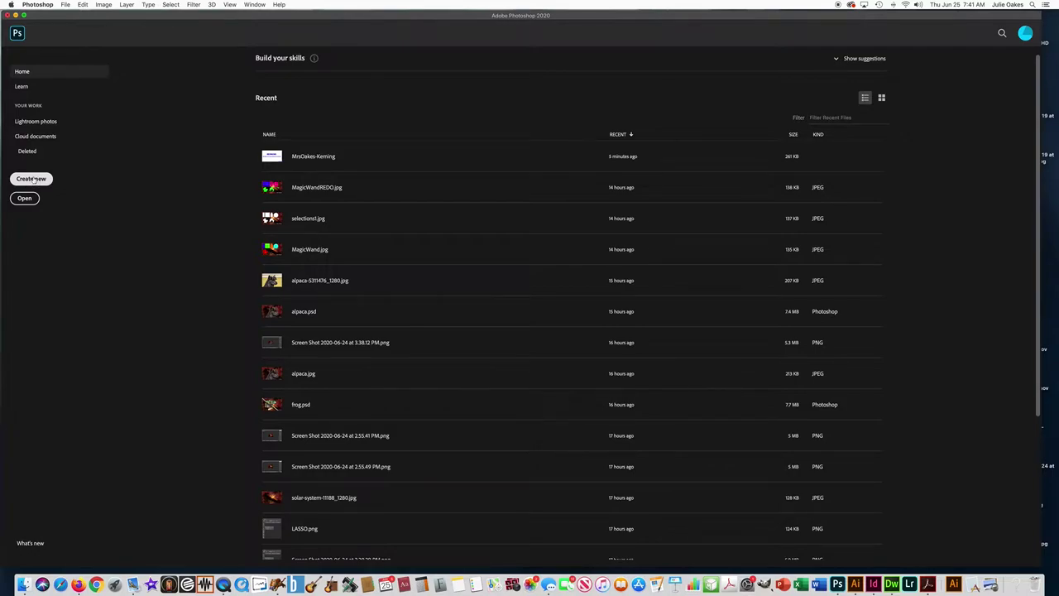
left_click(31, 179)
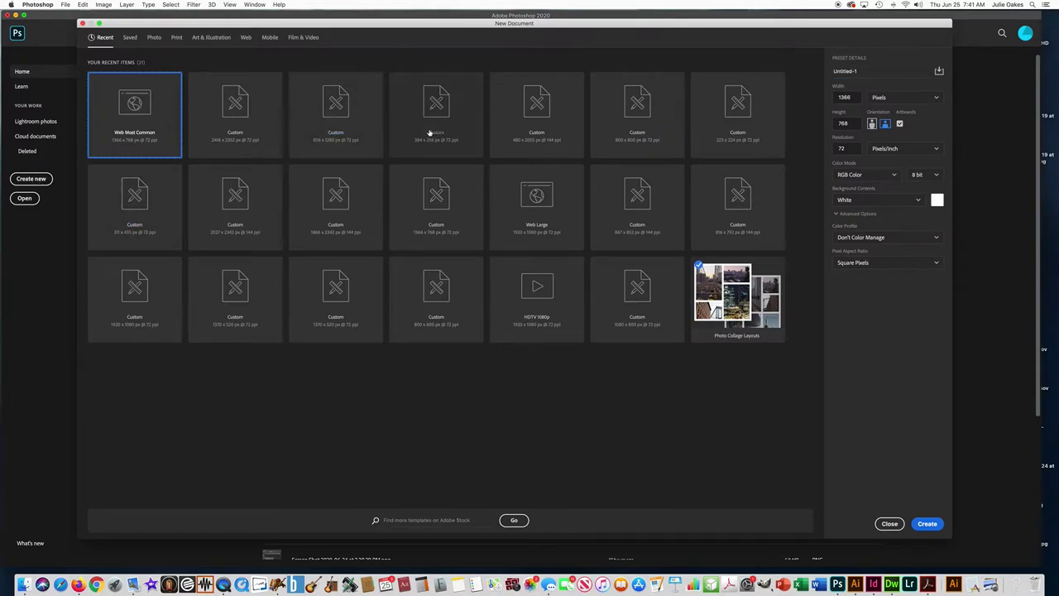
left_click(247, 38)
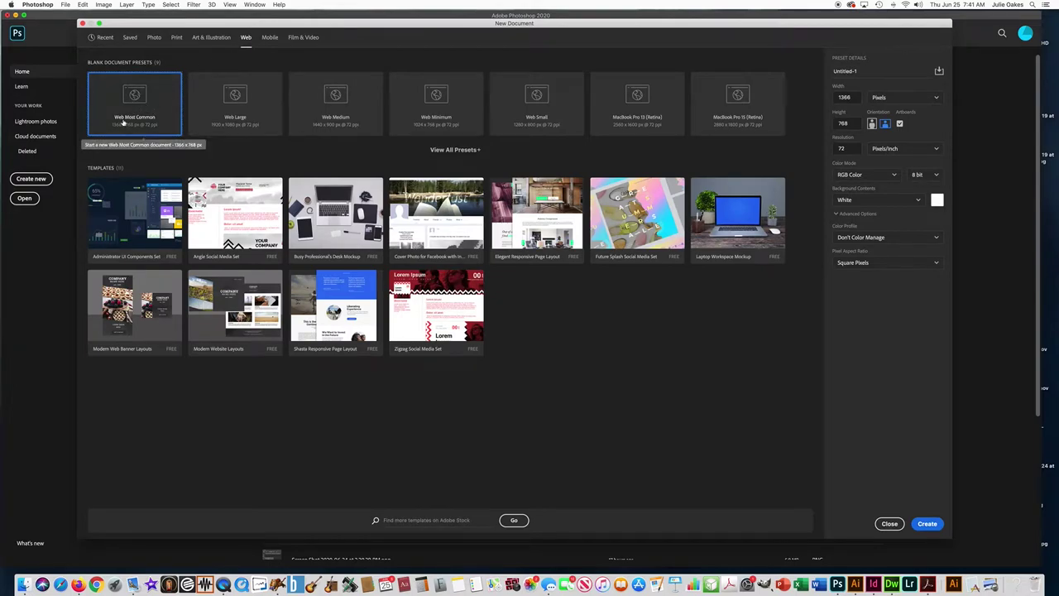
Name the new document MrsOakes-Kerning
left_click(844, 71)
left_click_drag(845, 71, 828, 69)
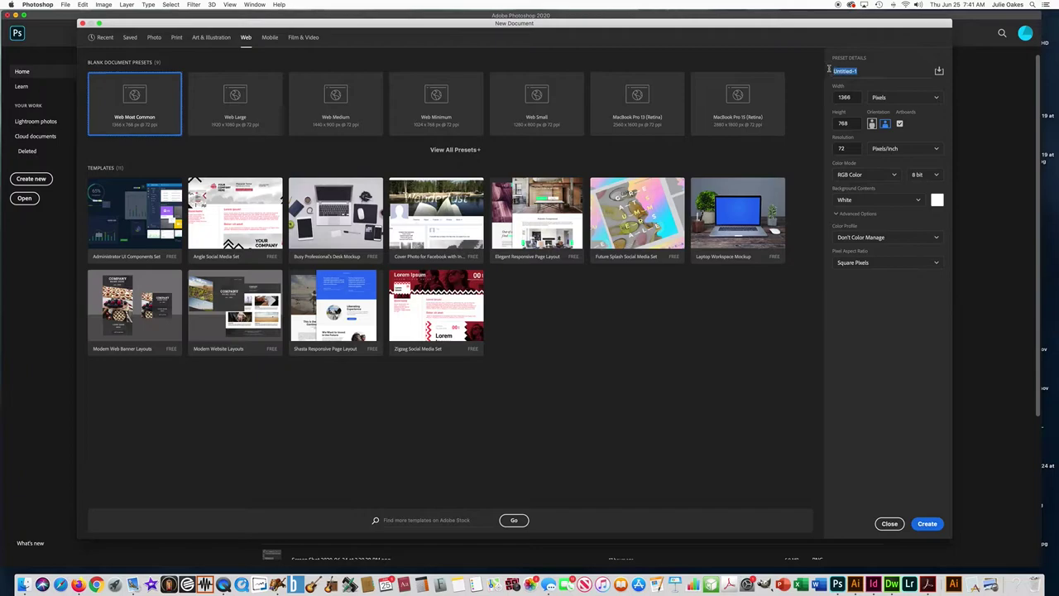
type("MrsOakes-Kerning")
Create the document, then zoom to 200% and pan the artboard into view
left_click(927, 523)
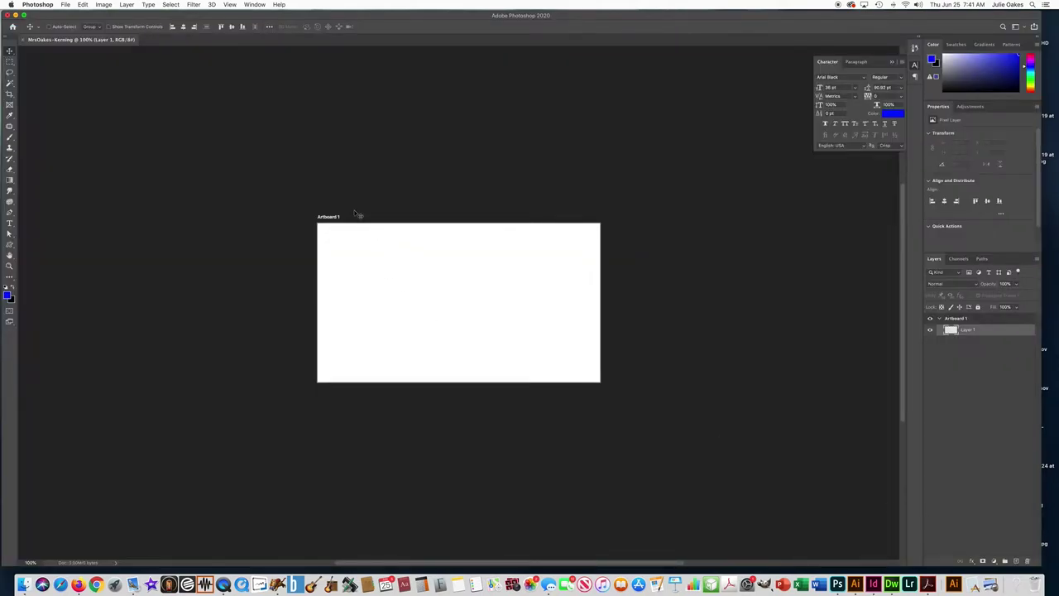
key("super+plus")
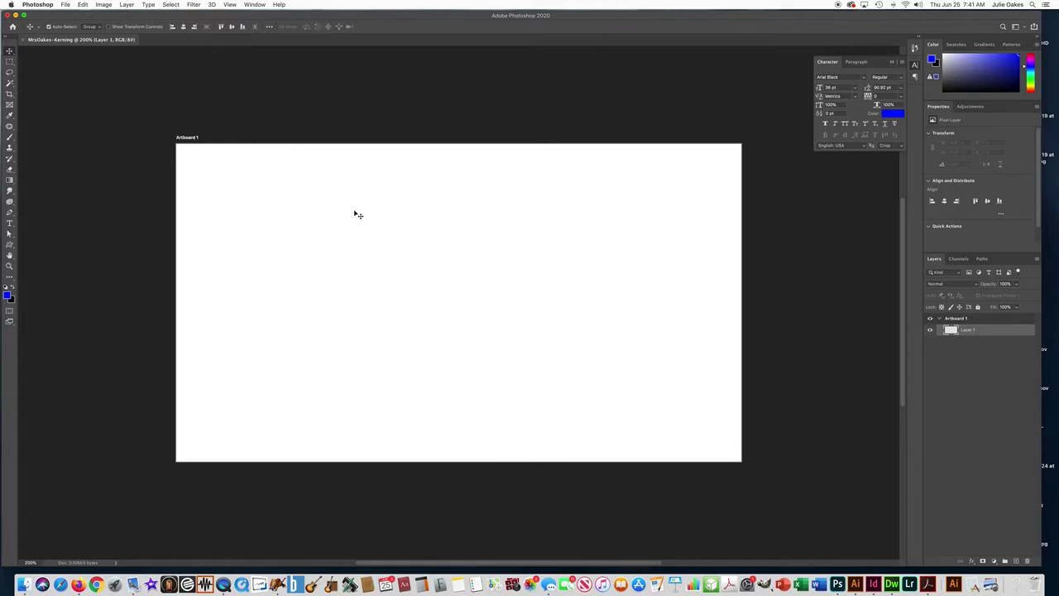
key("super+minus")
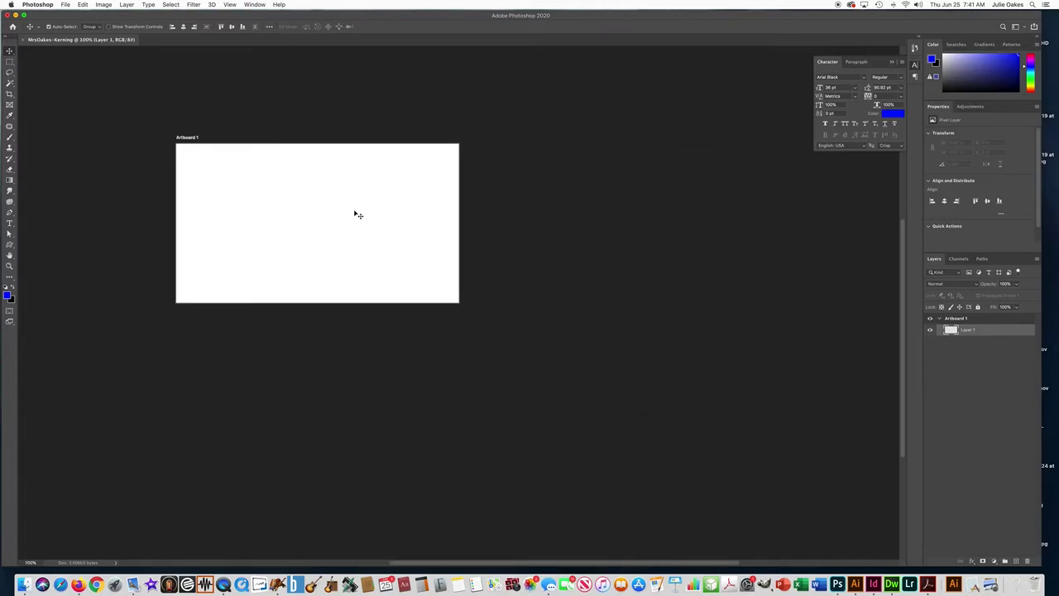
key("super+plus")
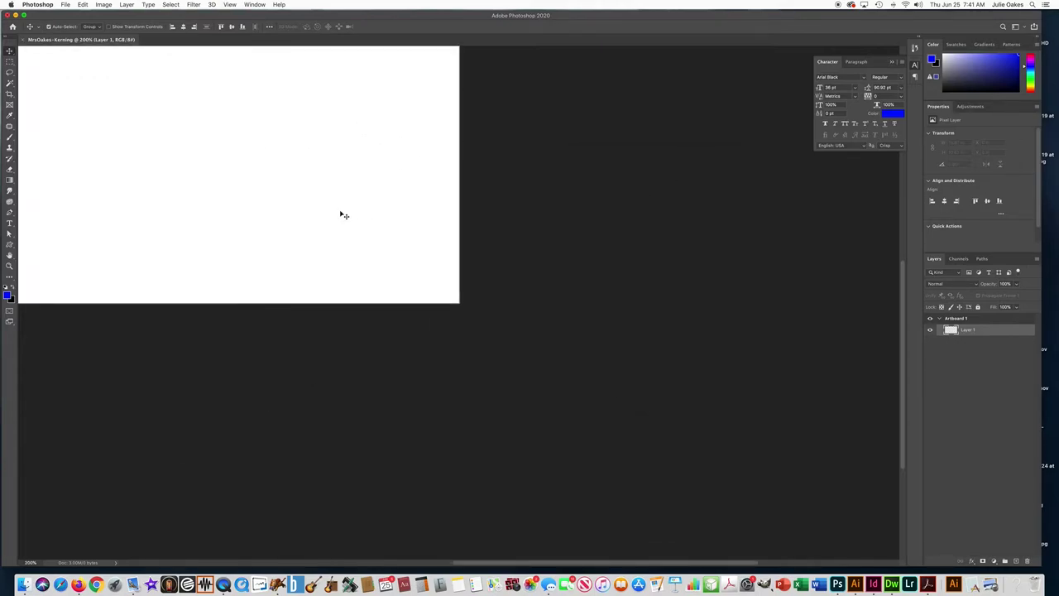
left_click_drag(299, 224, 539, 318)
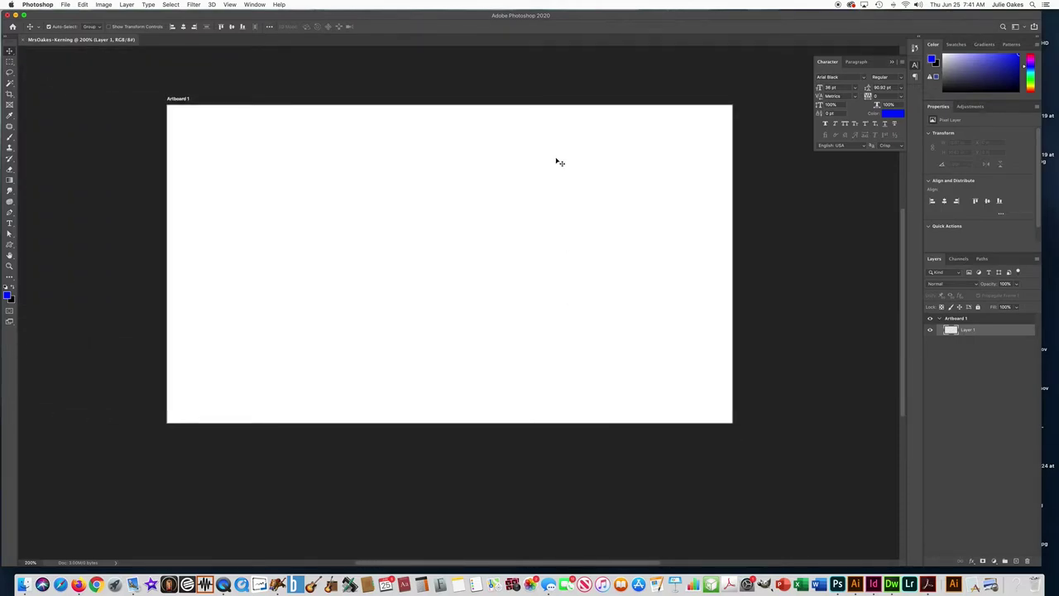
Reset the workspace to Essentials and close the Libraries panel group
left_click(254, 5)
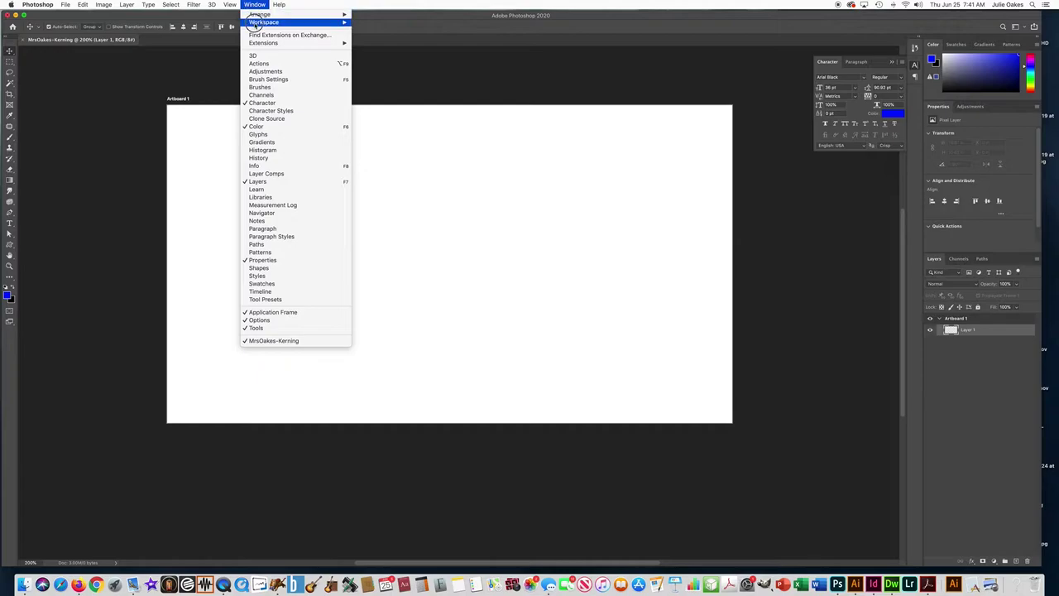
mouse_move(256, 26)
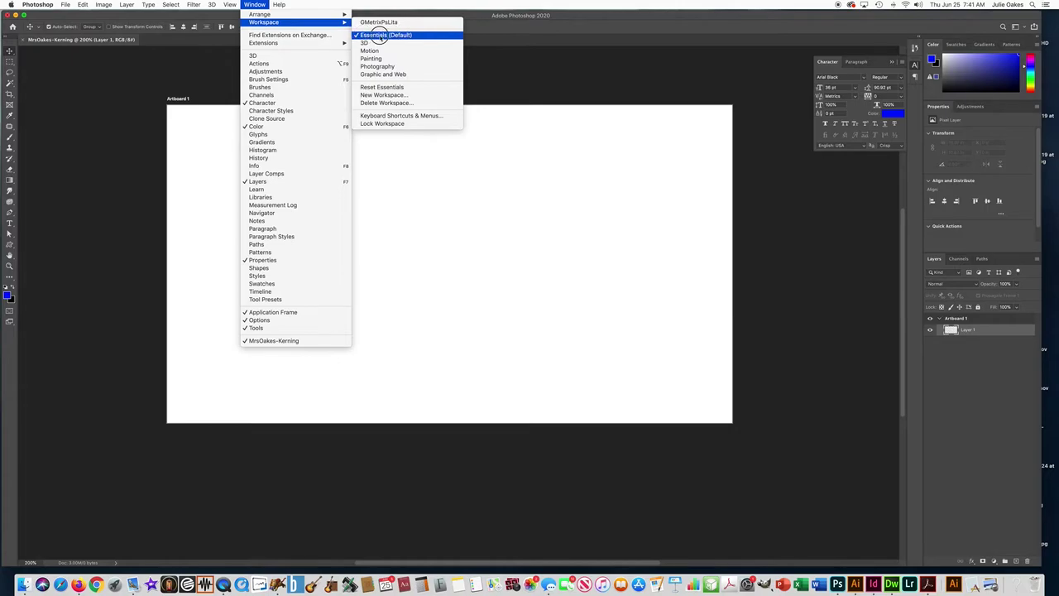
left_click(386, 87)
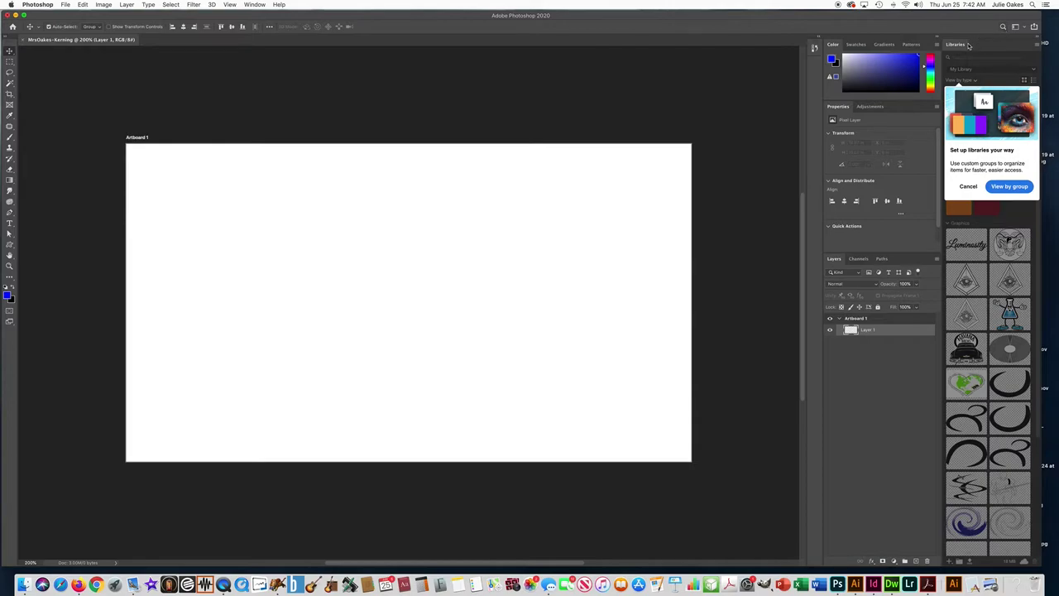
left_click(1034, 46)
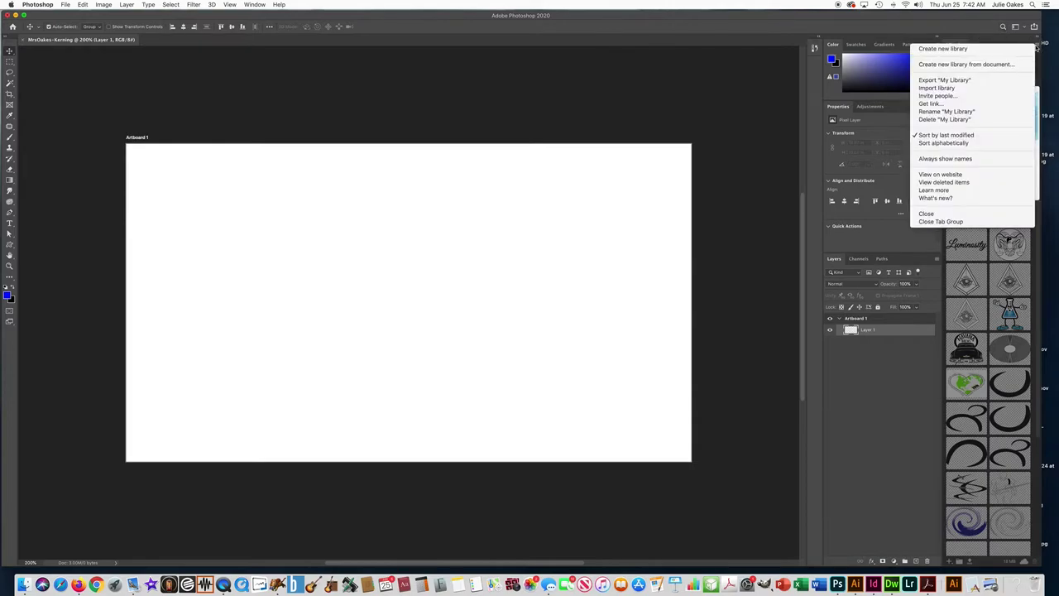
left_click(969, 222)
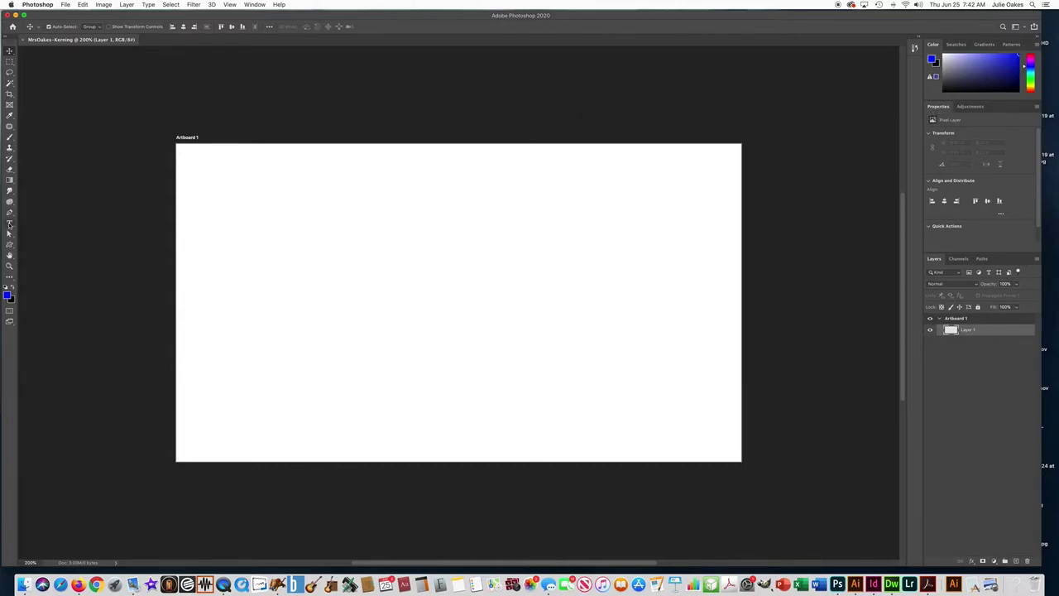
Pick the Type tool and show the Character panel set to Arial Black, 36 pt, blue
left_click(9, 223)
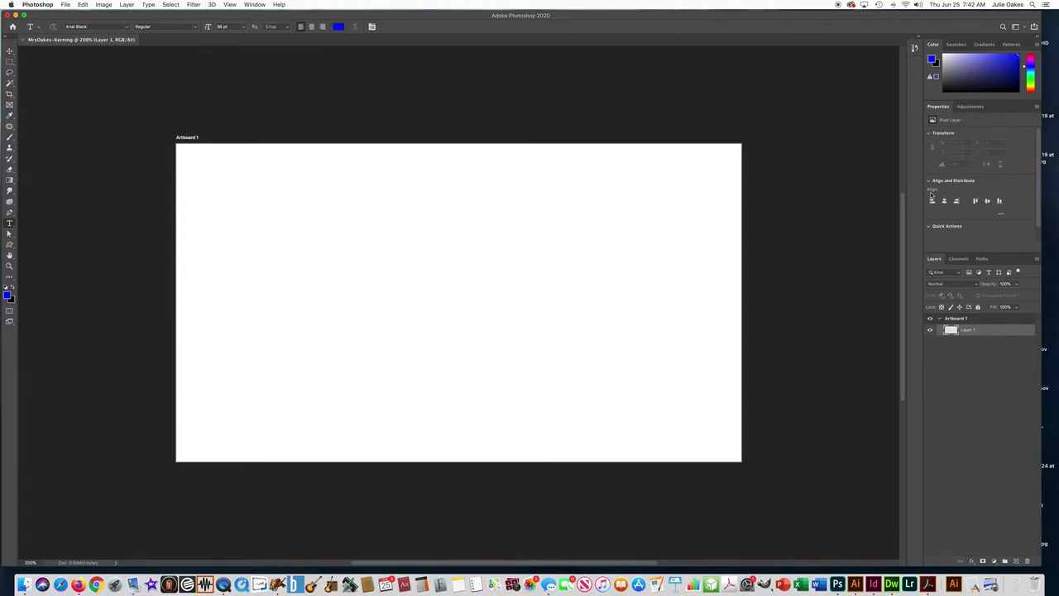
left_click(255, 4)
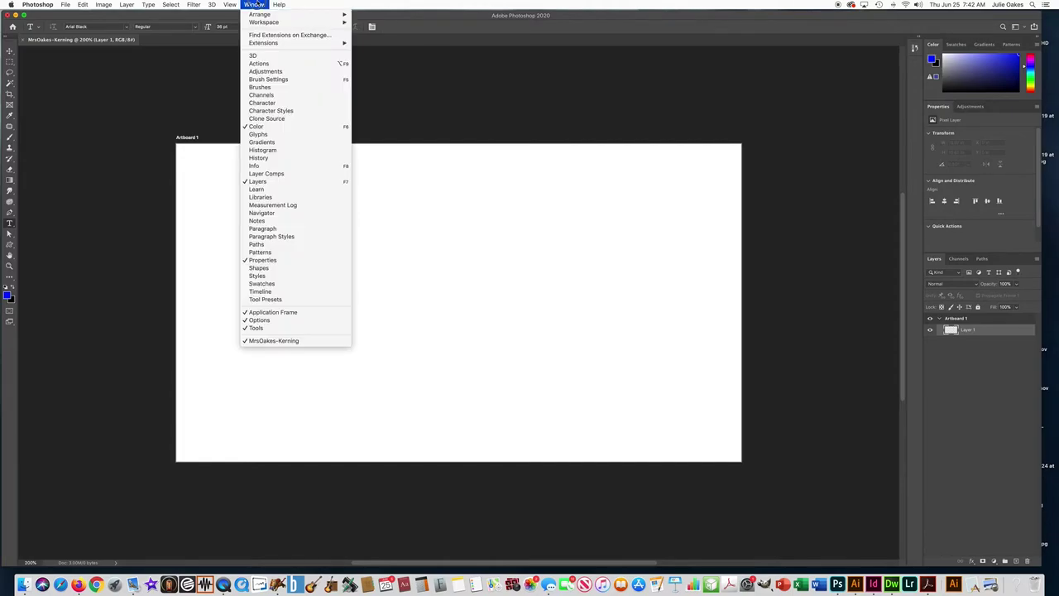
left_click(254, 101)
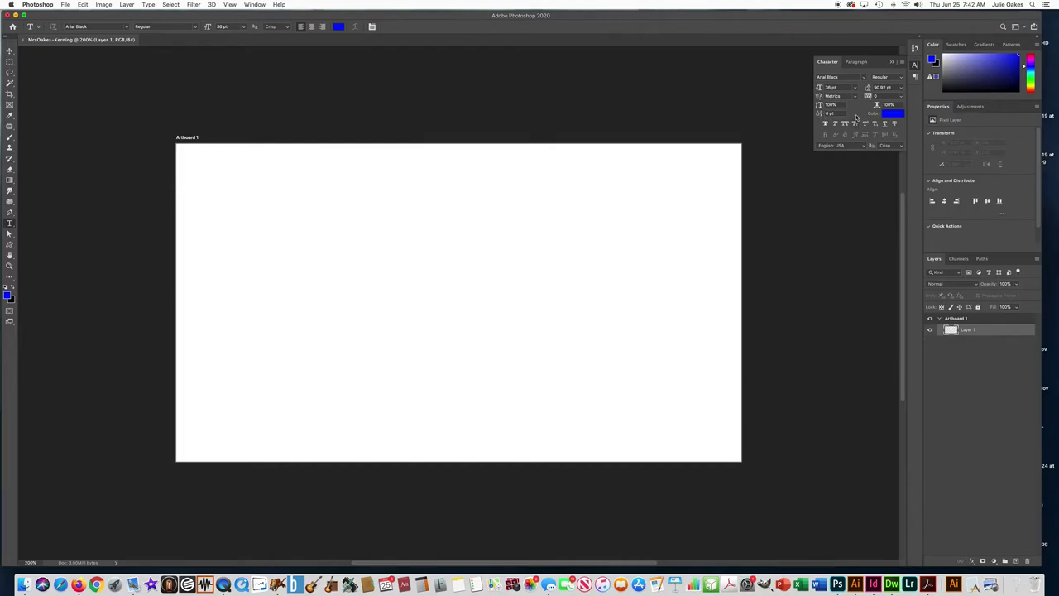
left_click(864, 78)
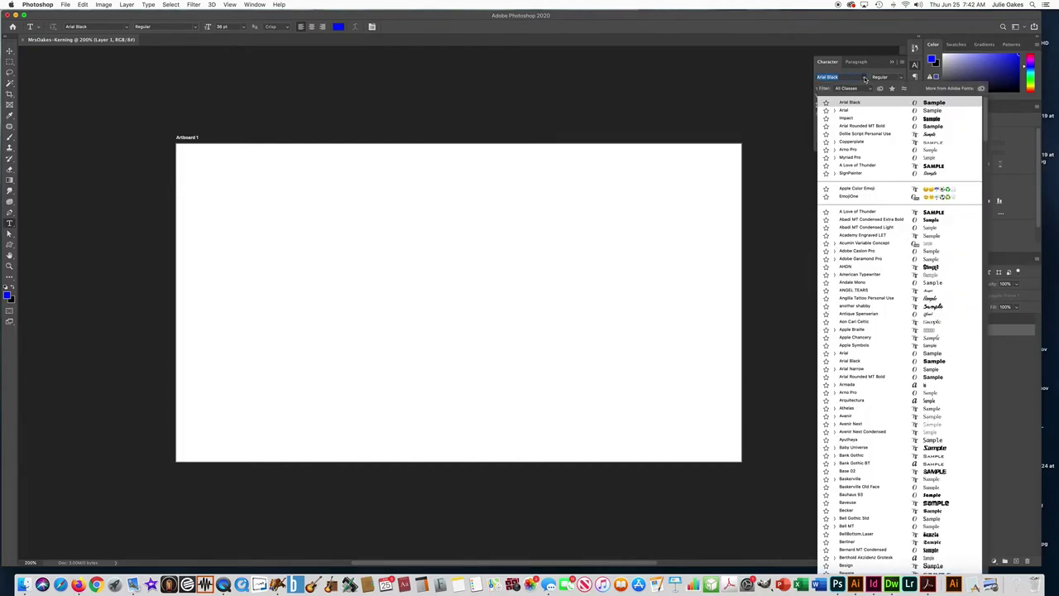
left_click(864, 78)
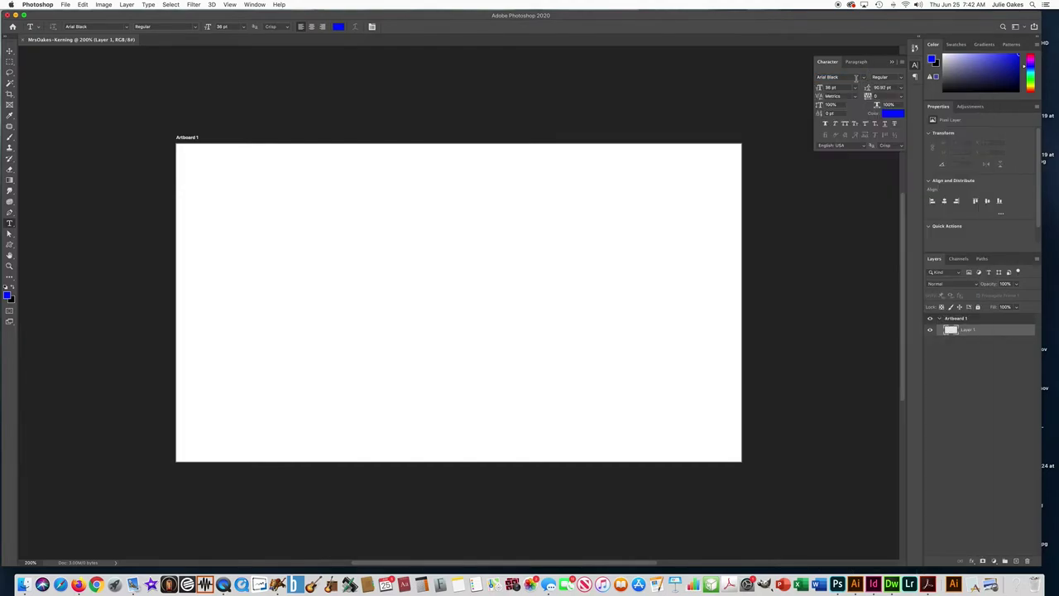
Type the headline KERNING near the artboard's upper left and commit it
left_click(256, 201)
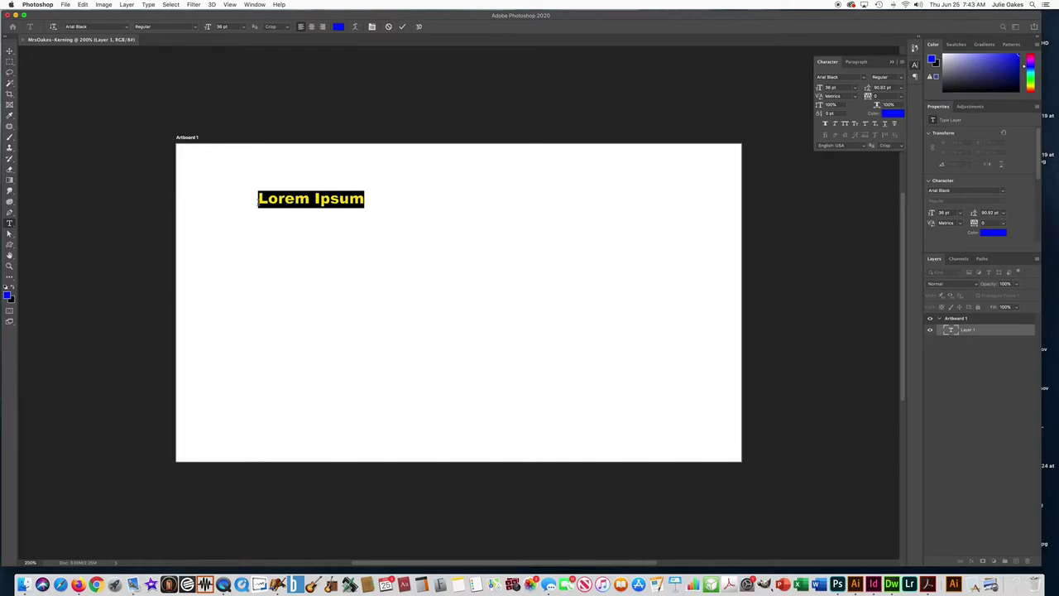
type("KERNING")
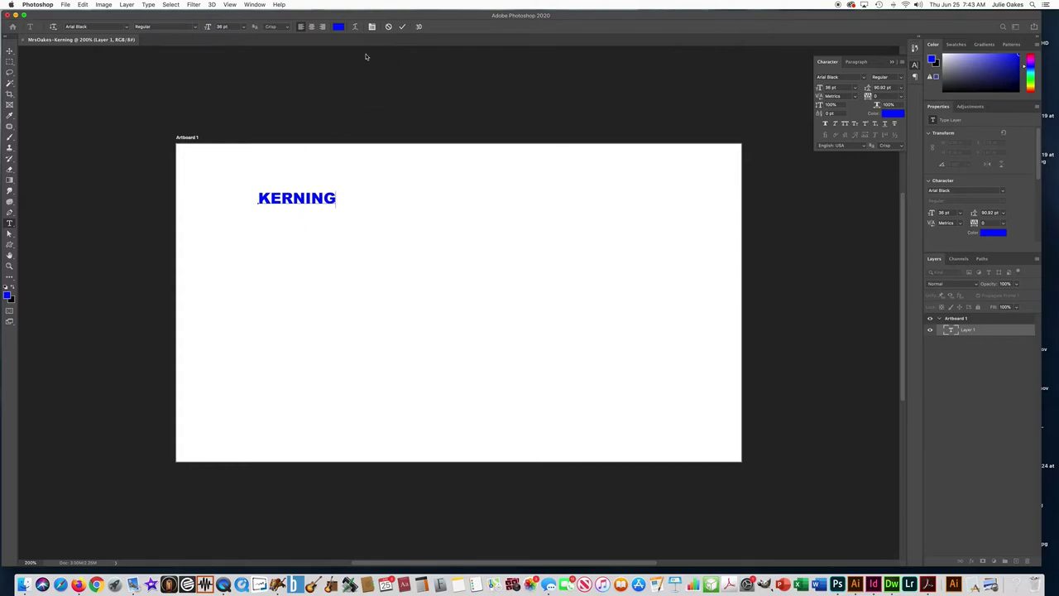
left_click(402, 27)
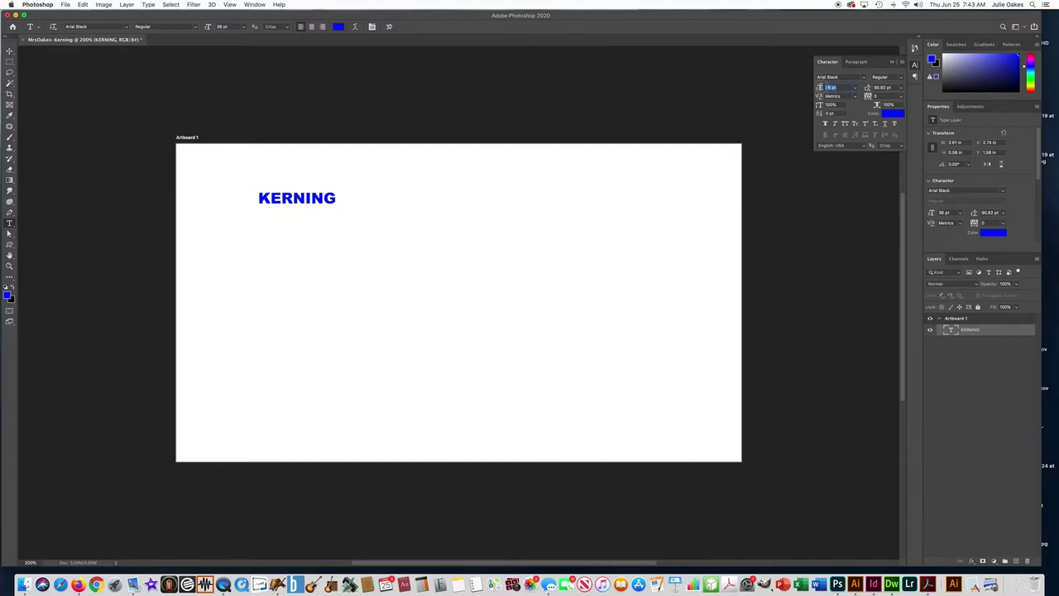
Enlarge the KERNING headline to 125 pt and keep its text colour blue
left_click(827, 87)
type("18")
key("Return")
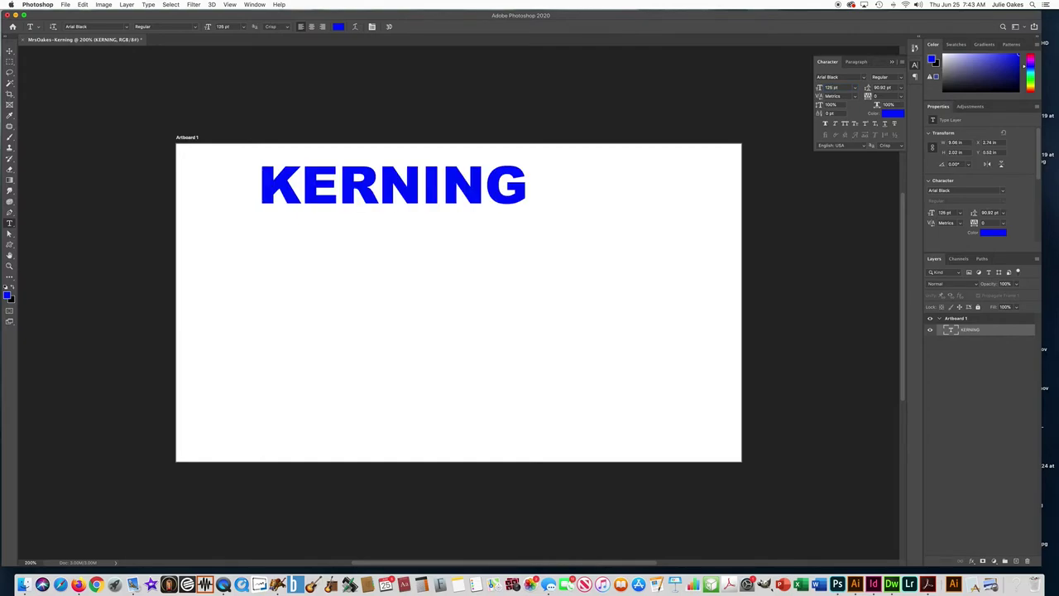
left_click(888, 114)
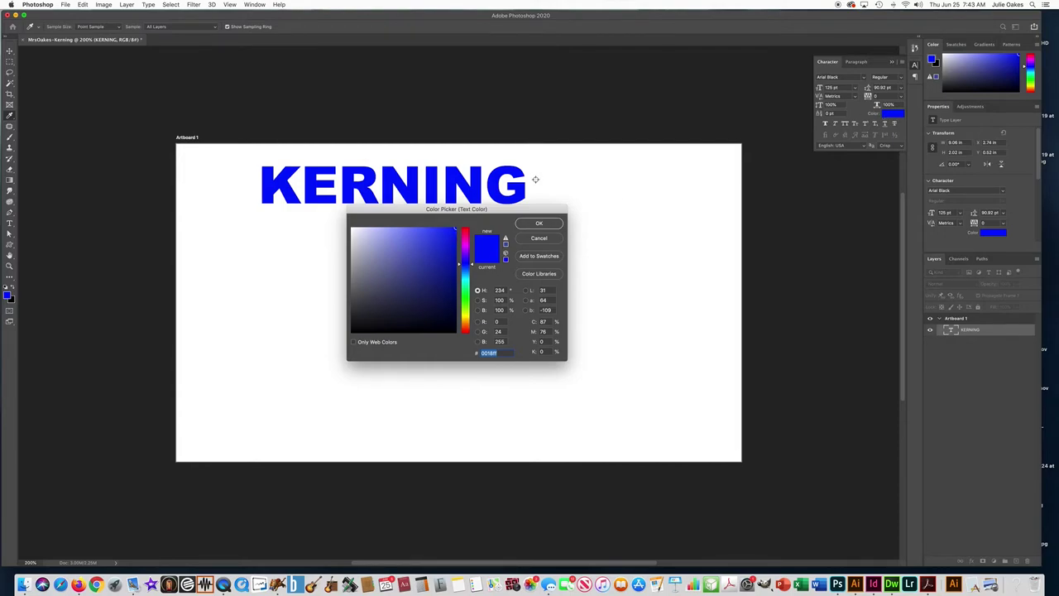
left_click(536, 224)
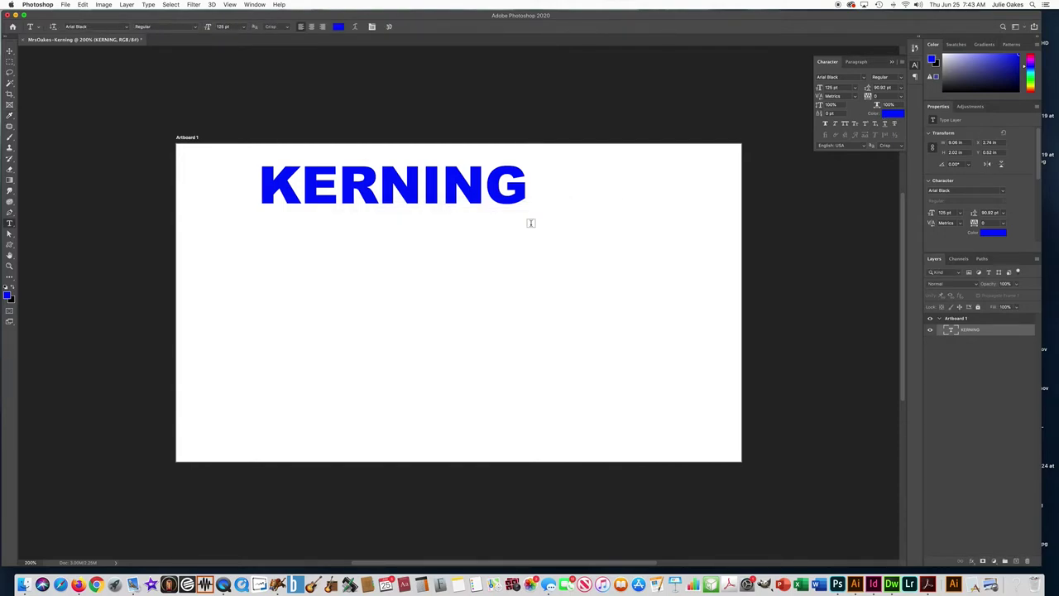
Move the headline toward the middle of the artboard
left_click(10, 51)
left_click_drag(381, 196, 444, 248)
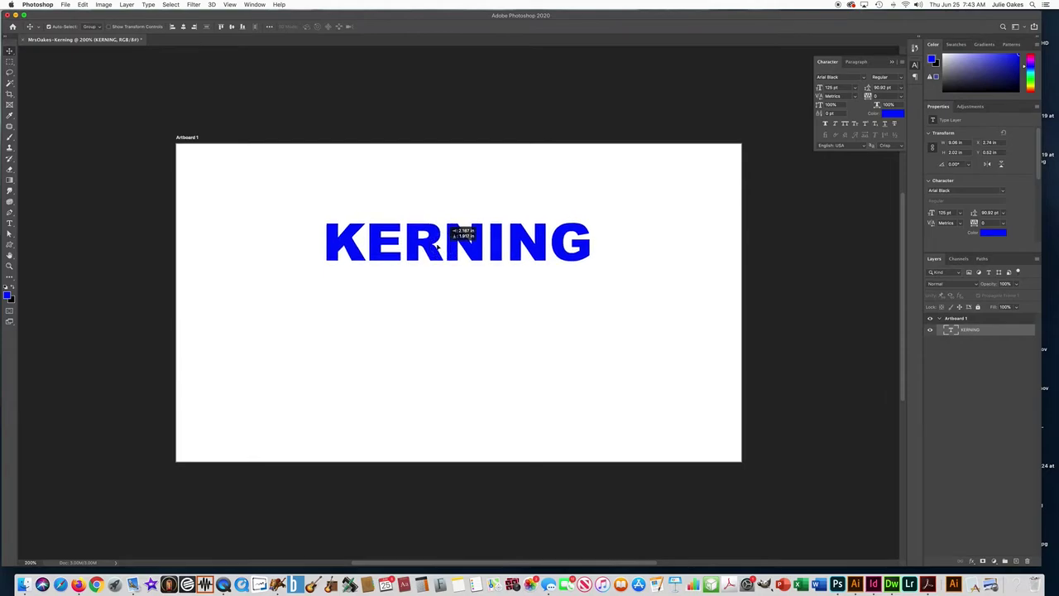
left_click_drag(395, 217, 403, 223)
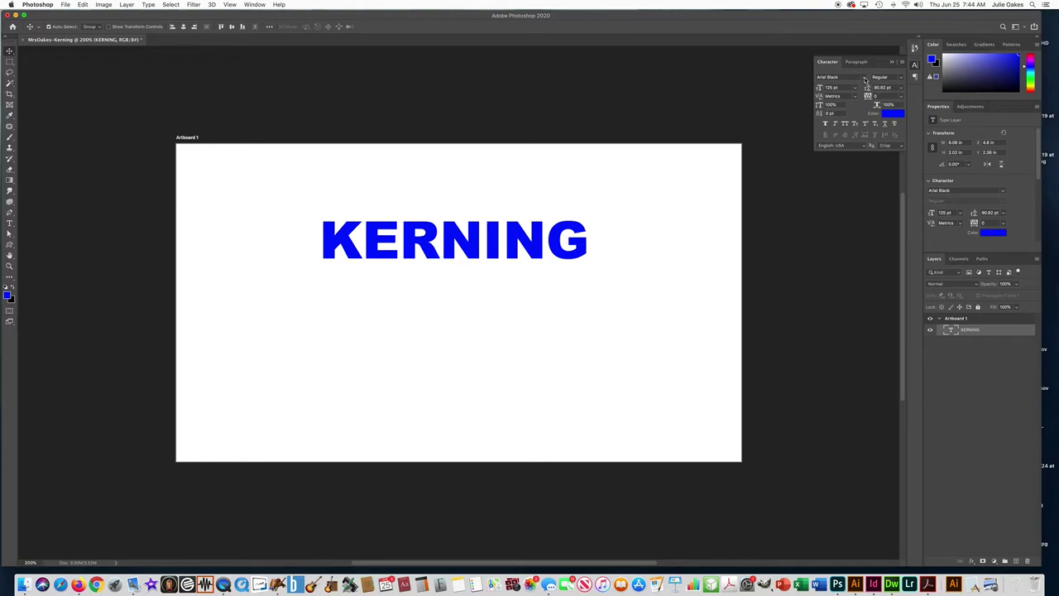
Change the headline font to Impact and move it right to recentre it
left_click(865, 78)
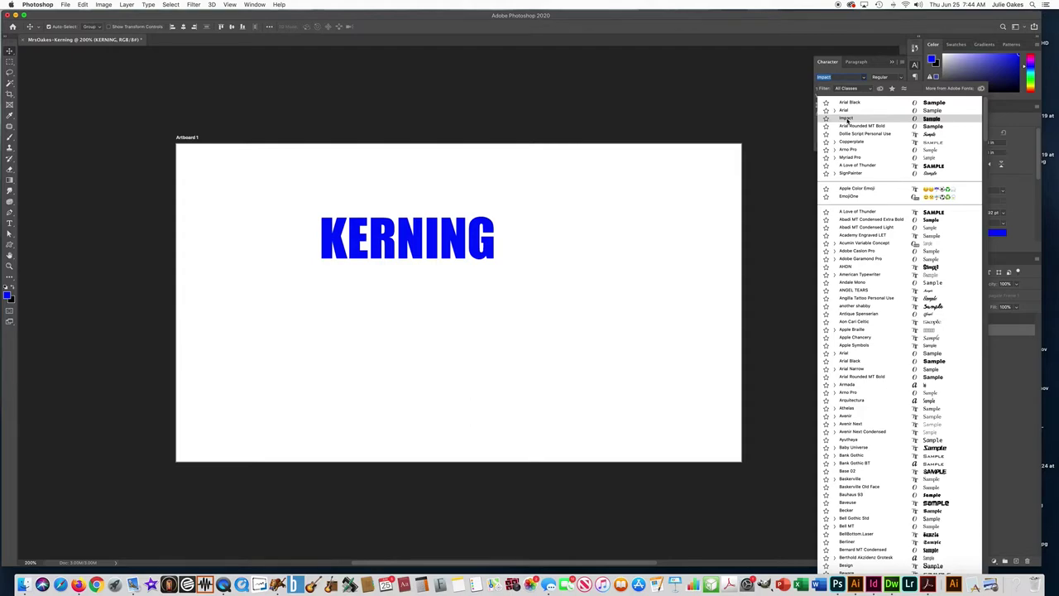
left_click(846, 118)
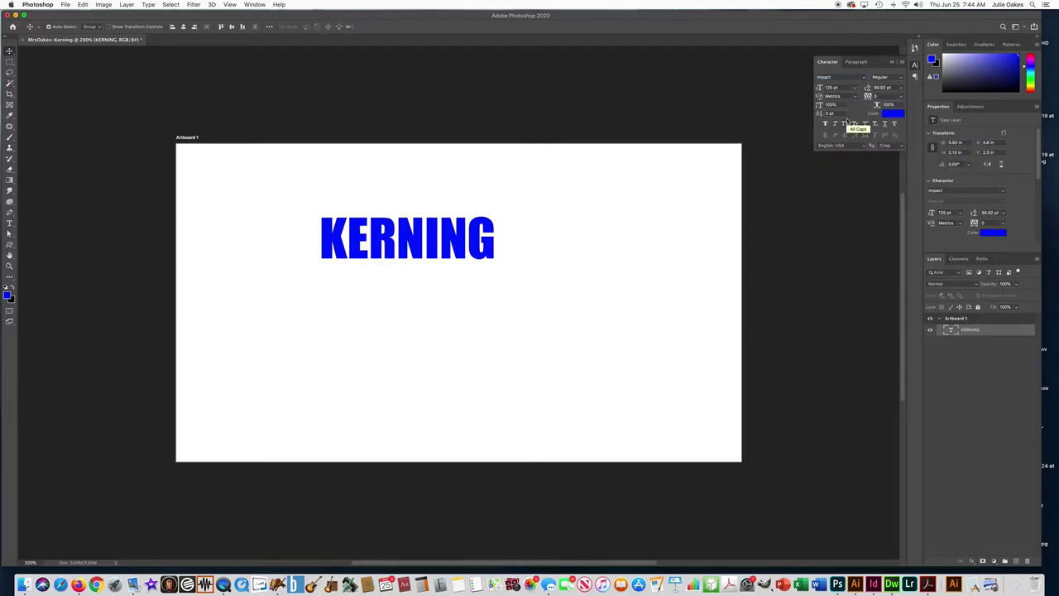
left_click_drag(469, 240, 526, 241)
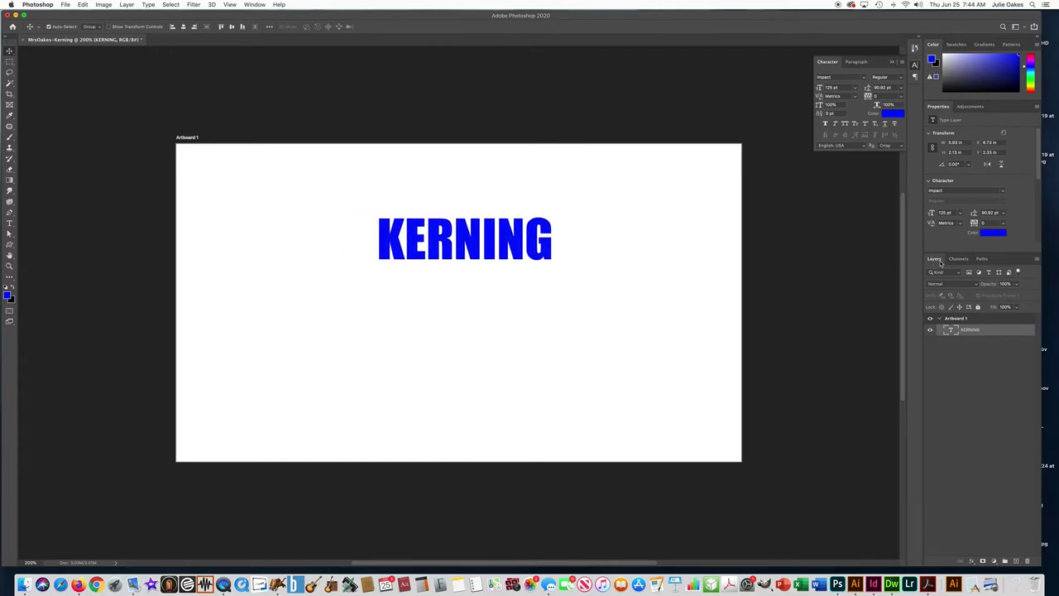
Check the headline by toggling its layer visibility, then nudge it left to centre
left_click(929, 331)
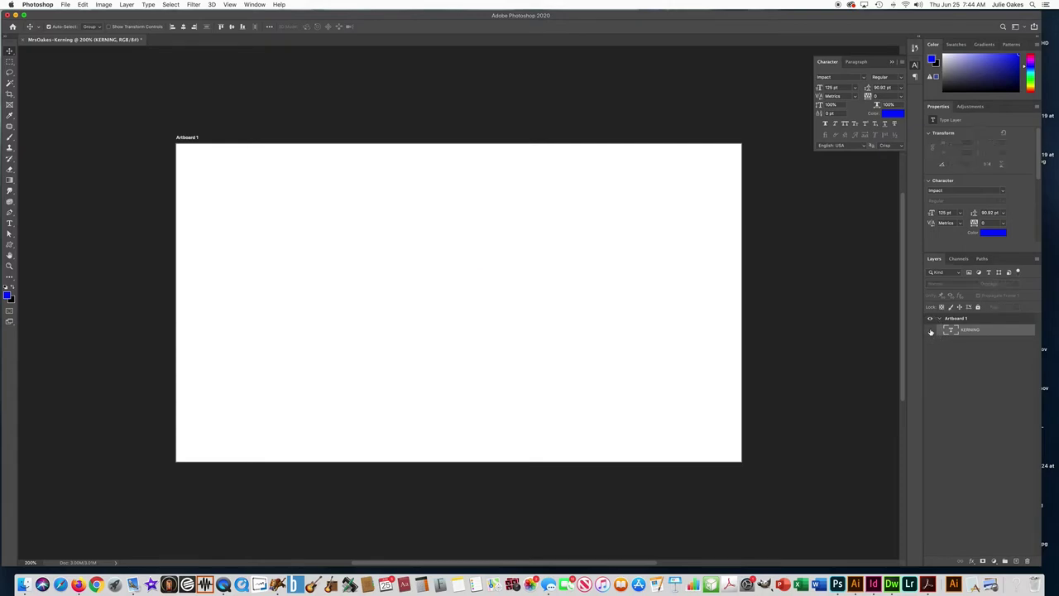
left_click(930, 331)
left_click(930, 331)
left_click(930, 331)
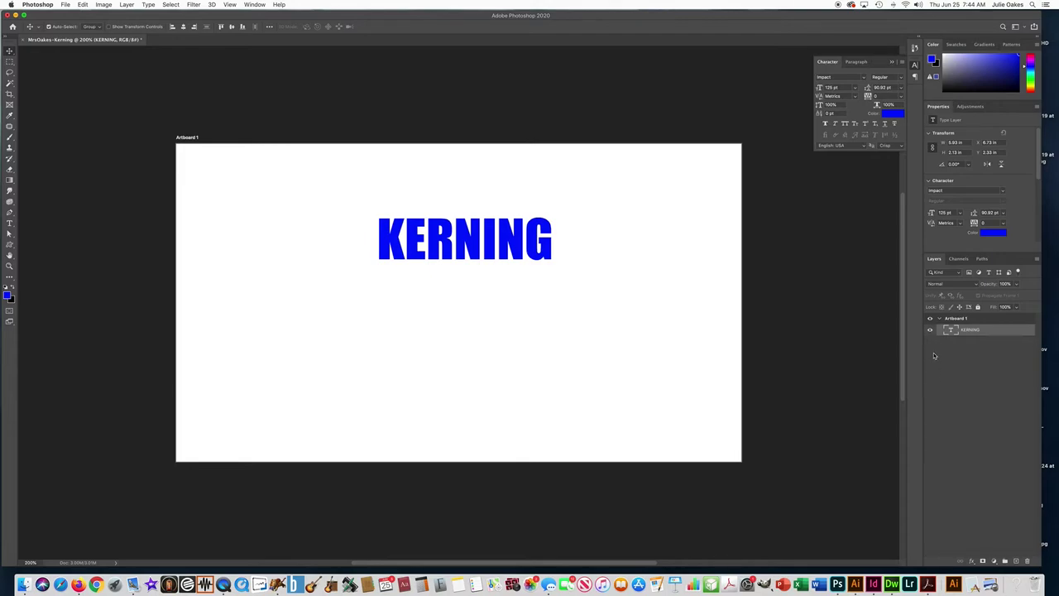
left_click_drag(449, 235, 440, 235)
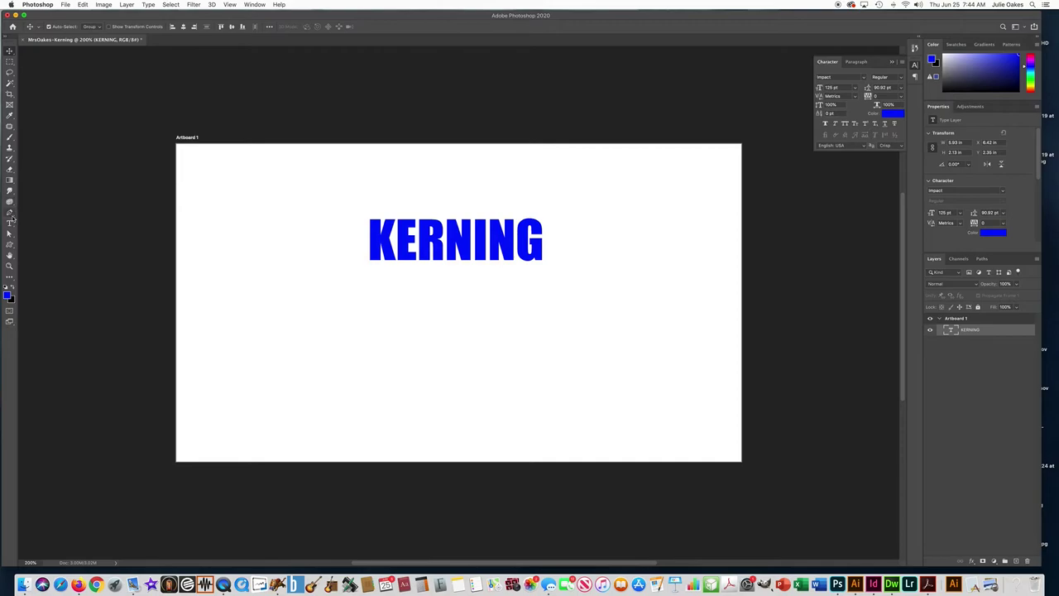
Start a second text line below the headline reading 'Kerning is the space between'
left_click(9, 224)
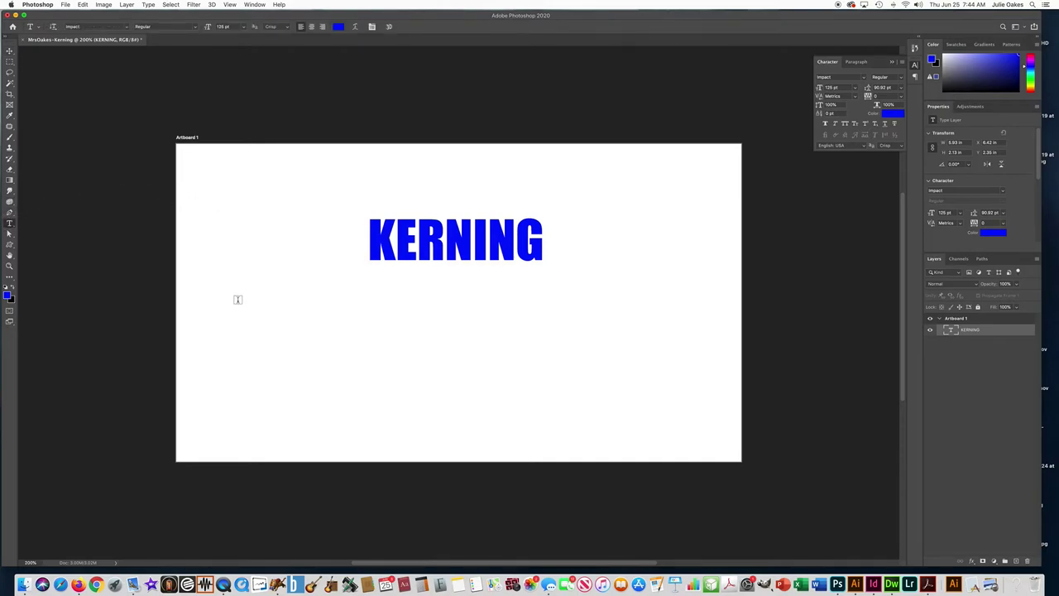
left_click(206, 317)
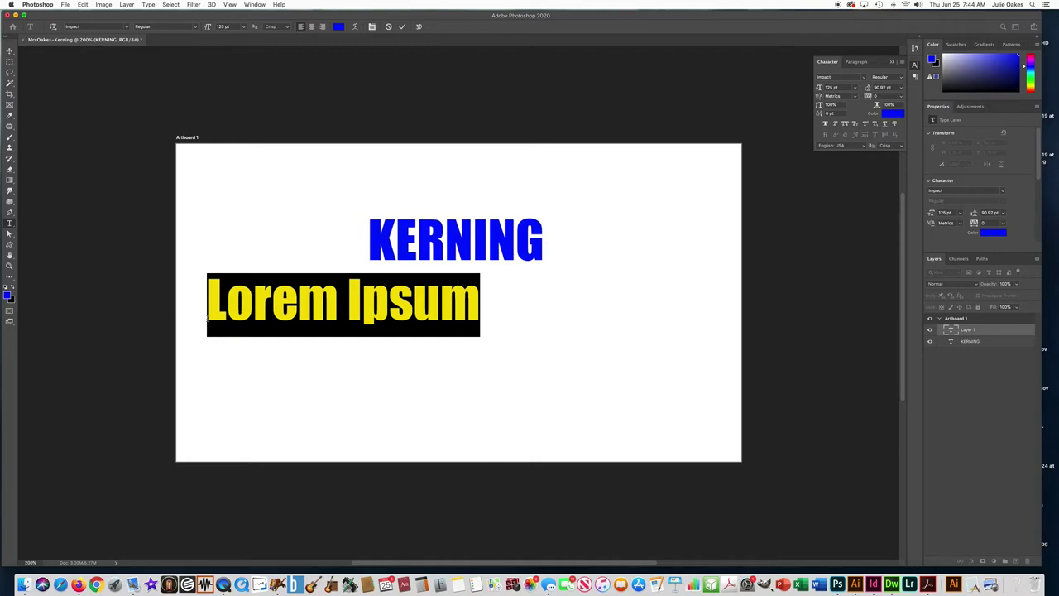
type("Kerning i")
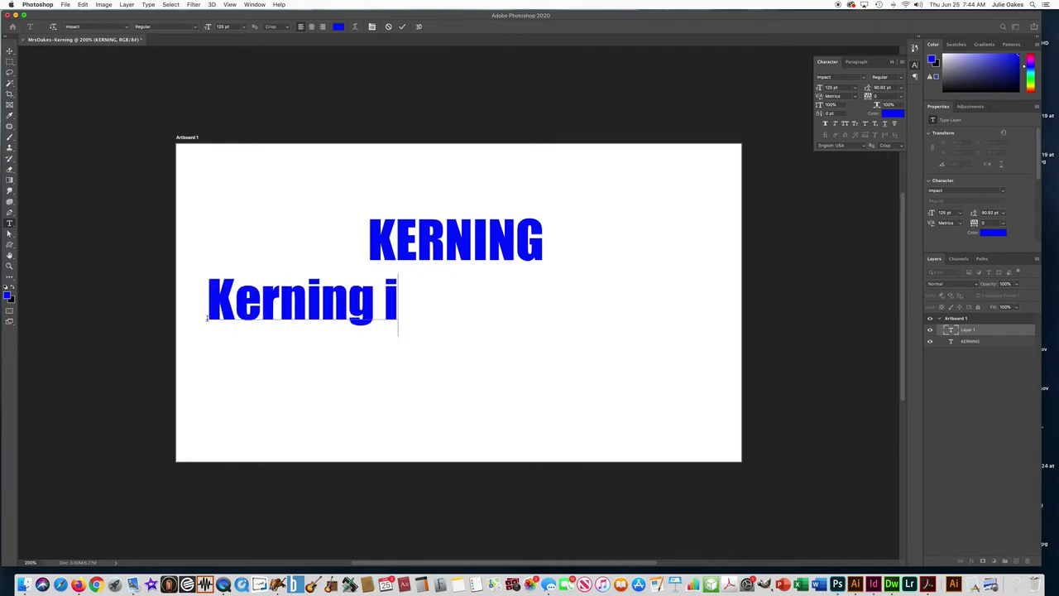
type("s the space")
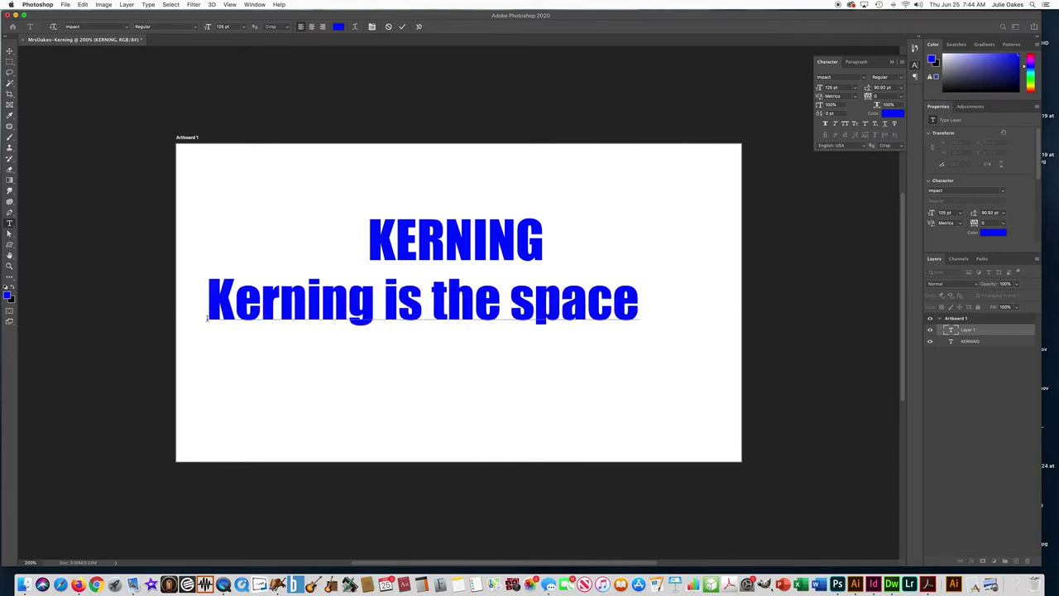
type(" betw")
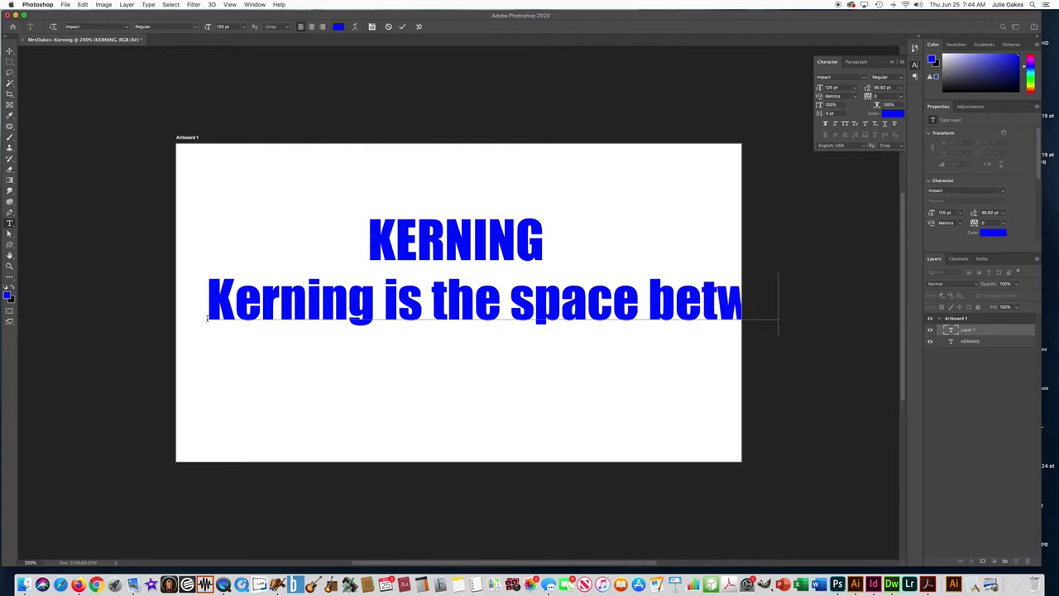
type("een")
Commit the definition sentence and set its font size to 48 pt
left_click(401, 29)
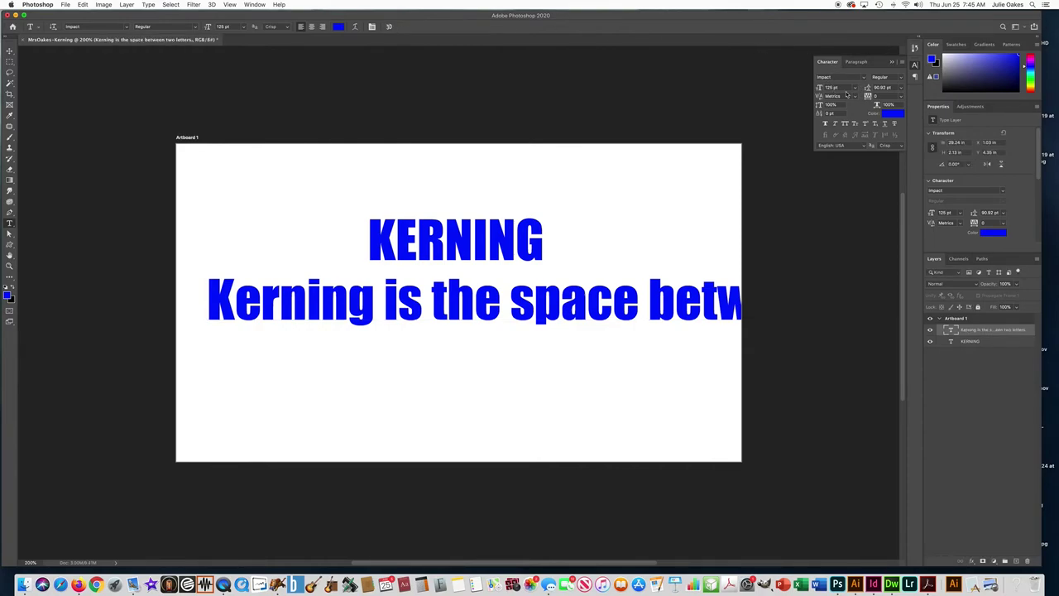
left_click(856, 91)
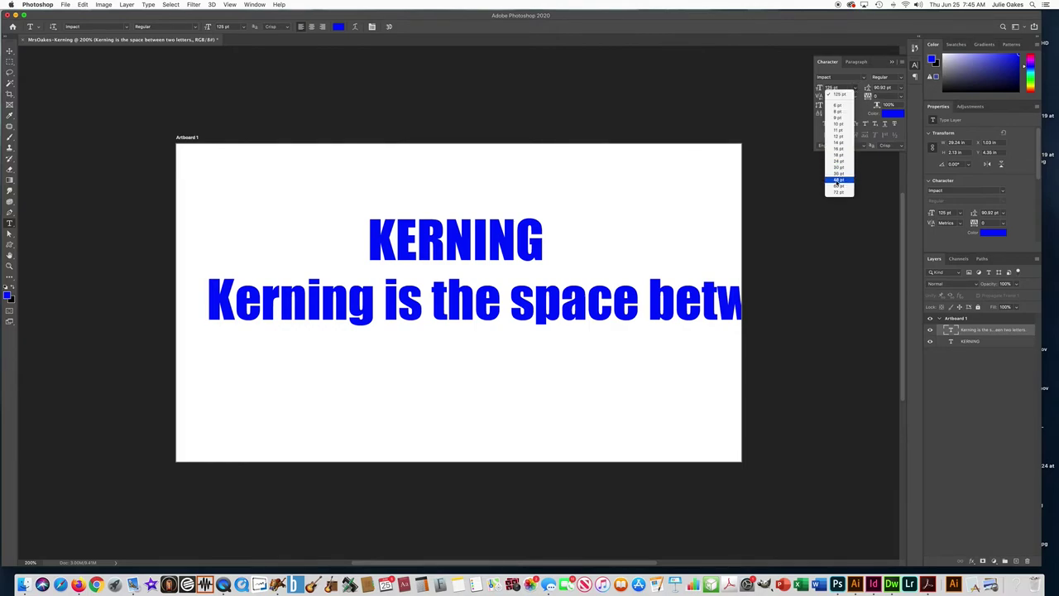
key("Escape")
type("48")
key("Return")
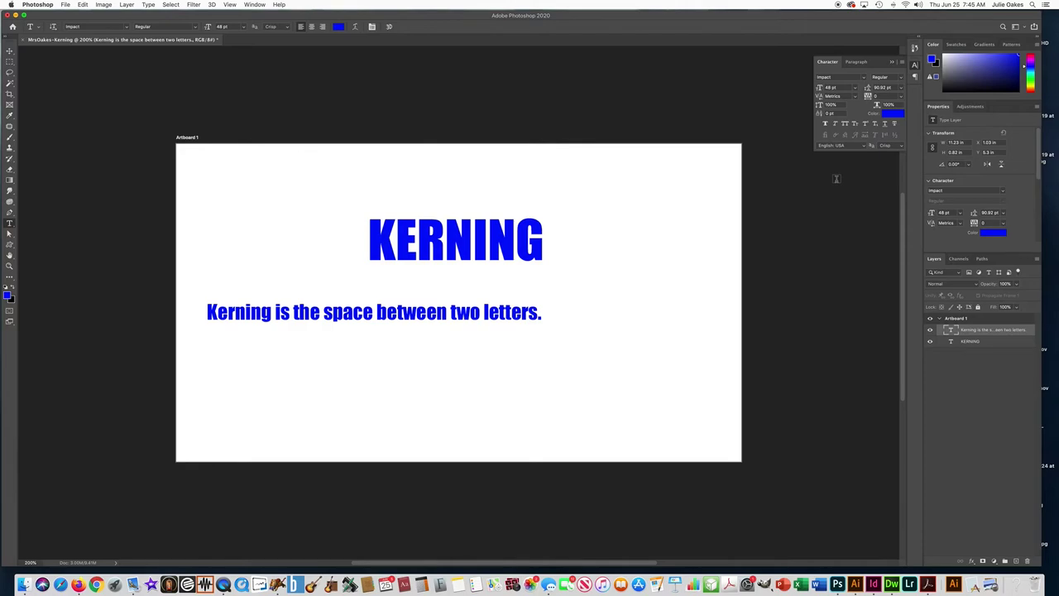
Drag the sentence to centre it under the headline
left_click(9, 52)
scroll(427, 295, "down", 2)
left_click_drag(427, 295, 503, 319)
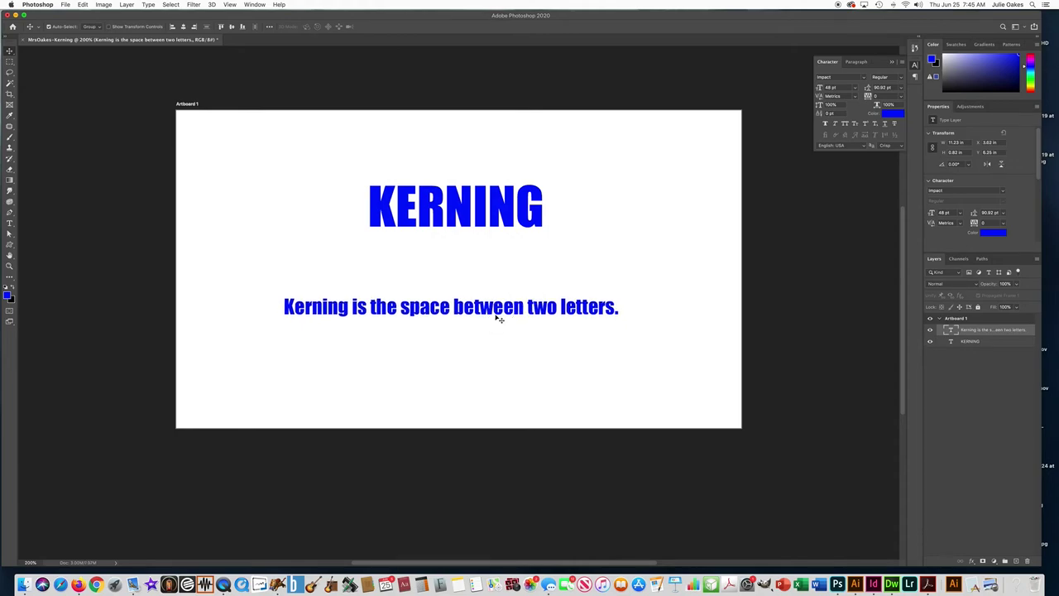
Compare the two text layers by toggling visibility, then drag the KERNING headline slightly down
left_click(929, 330)
left_click(930, 330)
left_click(930, 330)
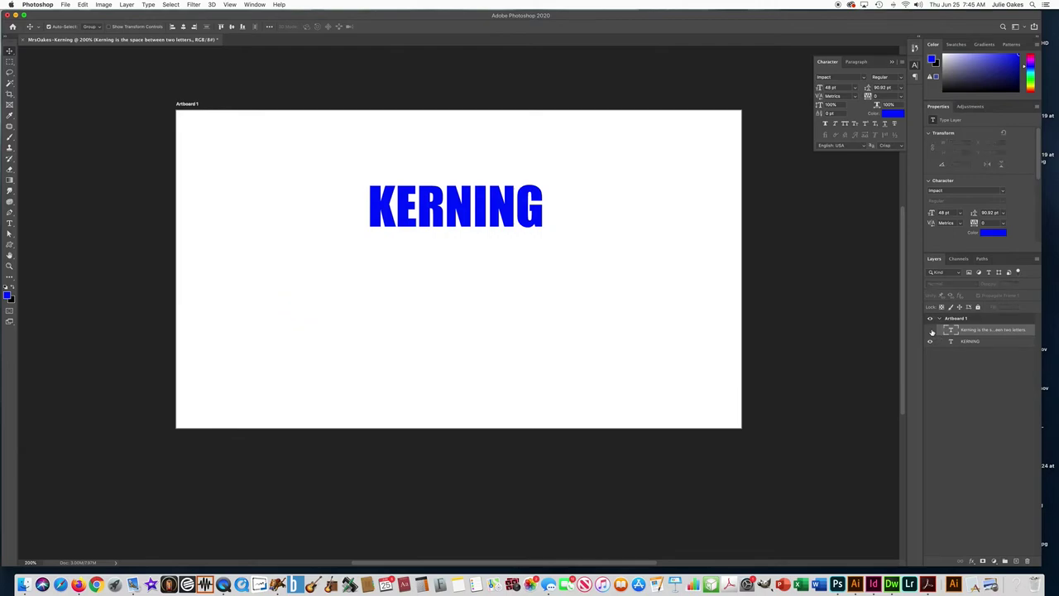
left_click(930, 330)
left_click(929, 341)
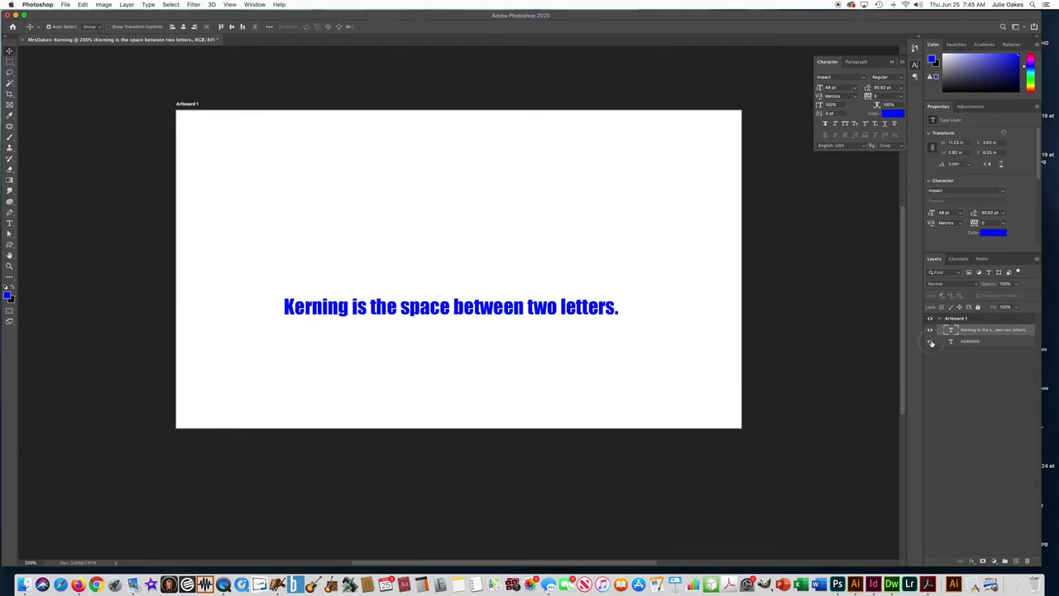
left_click(929, 341)
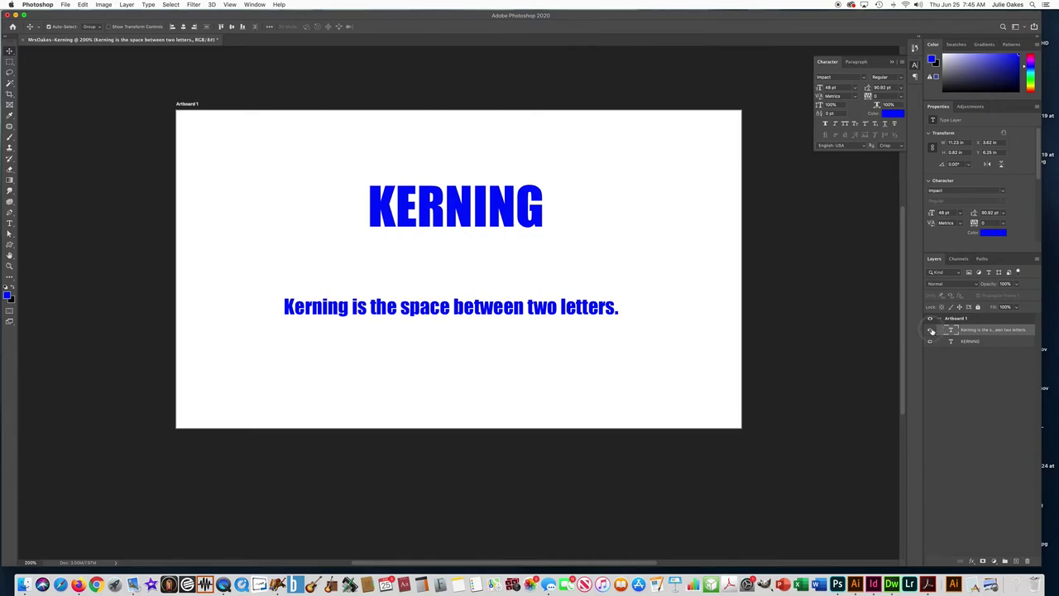
left_click(930, 330)
left_click(930, 330)
left_click(973, 342)
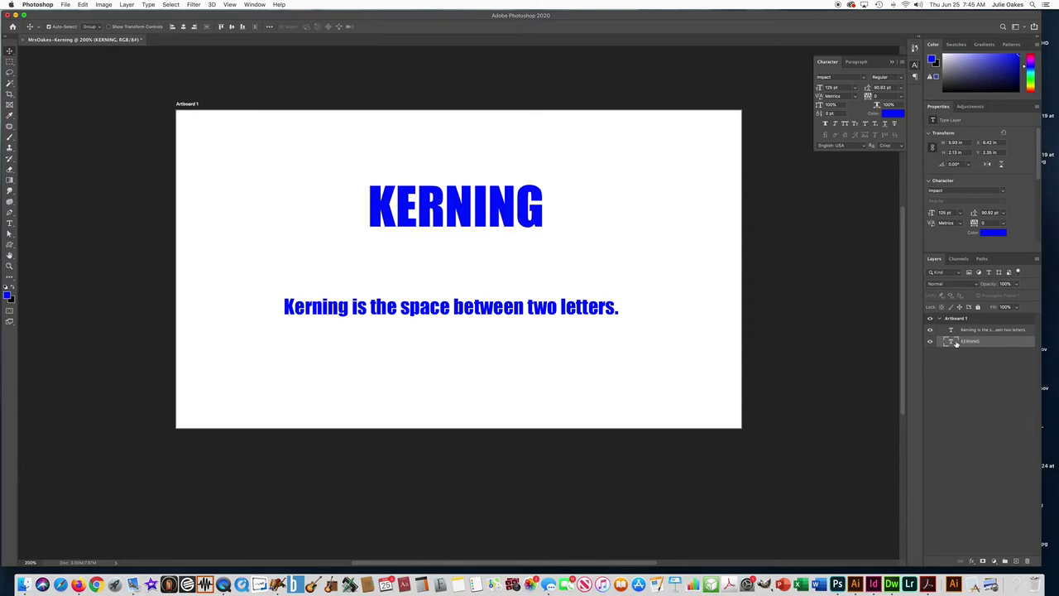
left_click_drag(511, 196, 506, 221)
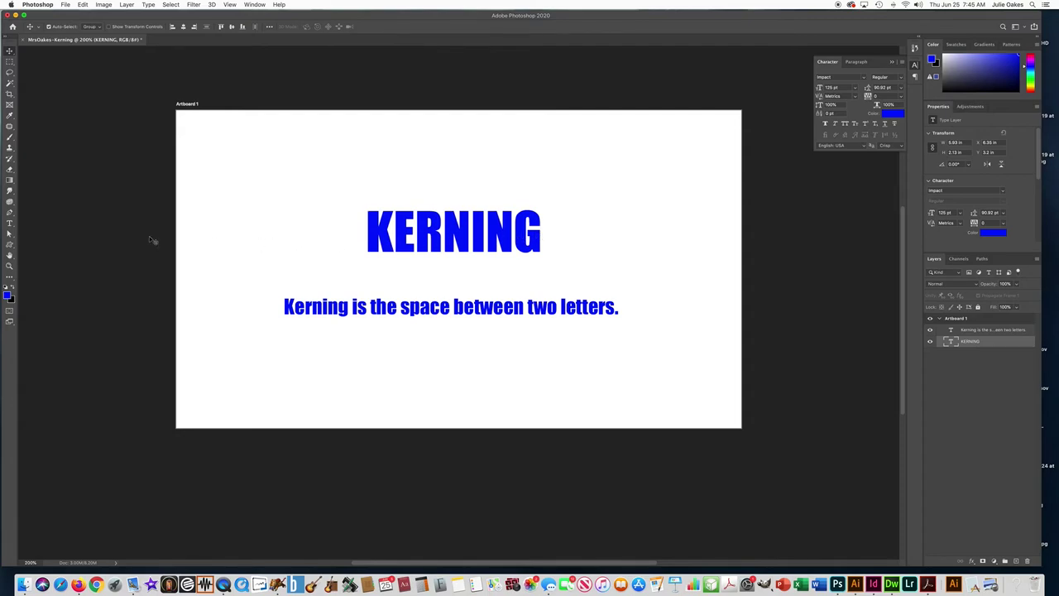
Tighten the kerning between the headline's K and E to -100
left_click(9, 223)
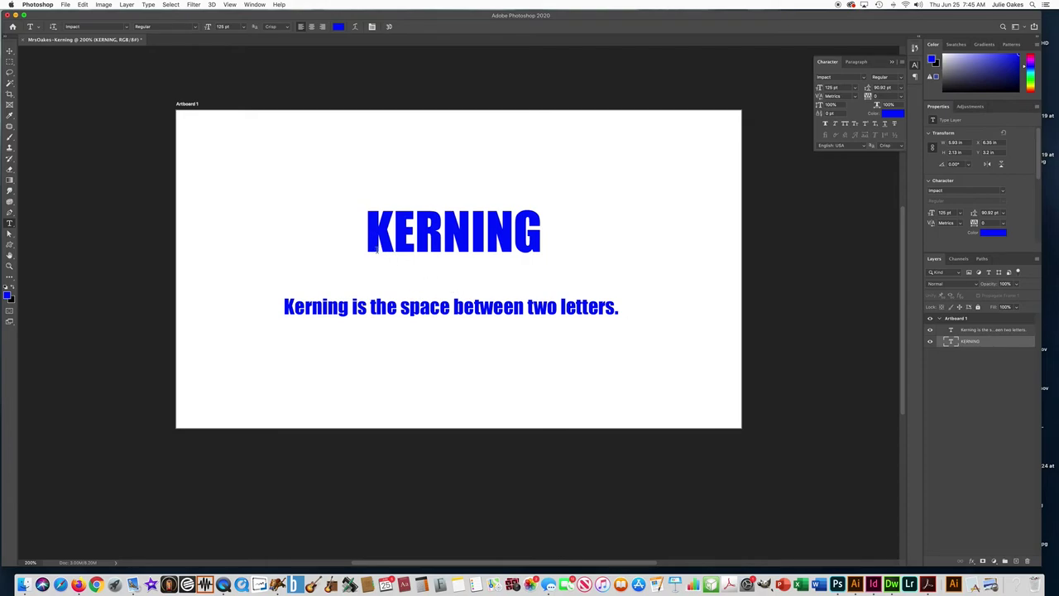
left_click(395, 246)
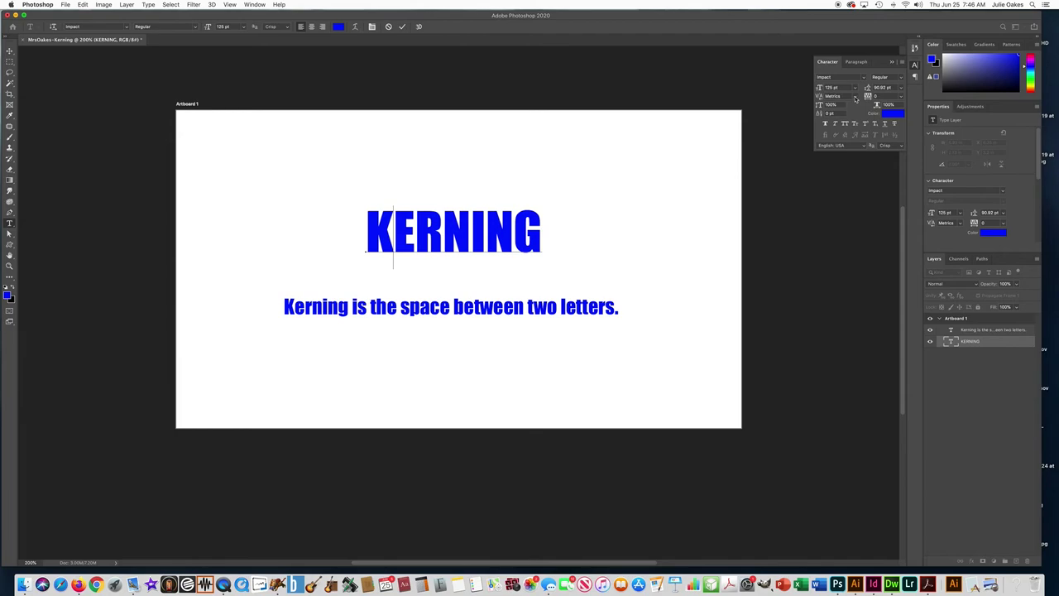
left_click(855, 99)
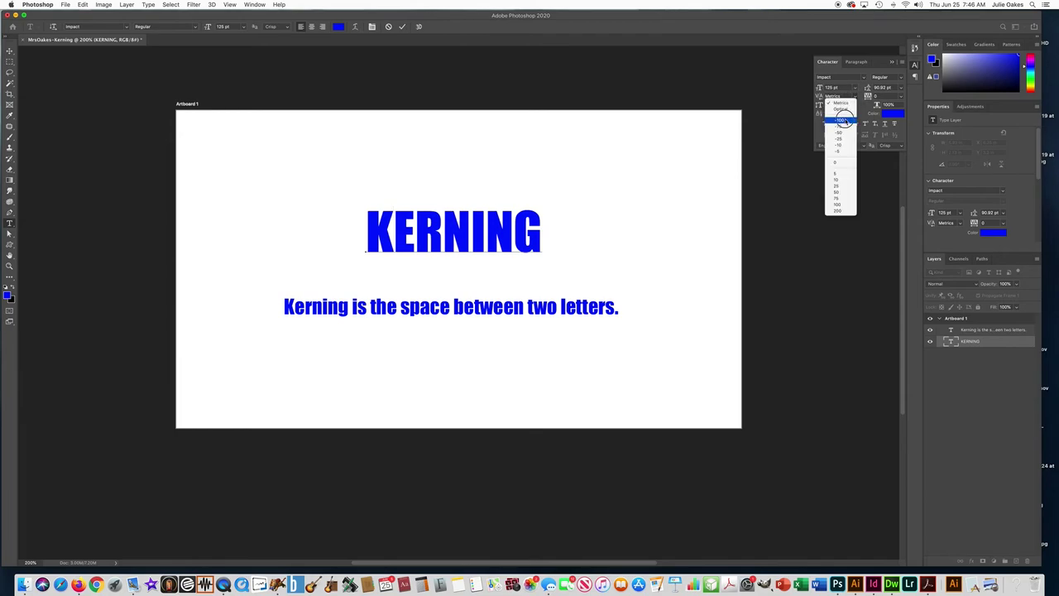
left_click(843, 121)
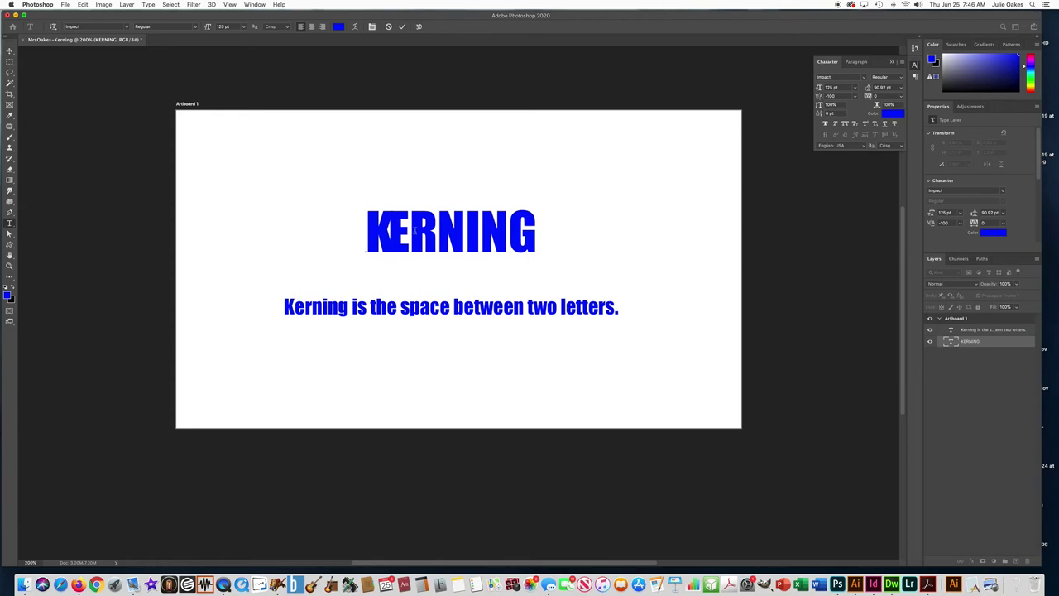
Widen the kerning between E and R to 100 and commit the edit
left_click(410, 238)
left_click(855, 96)
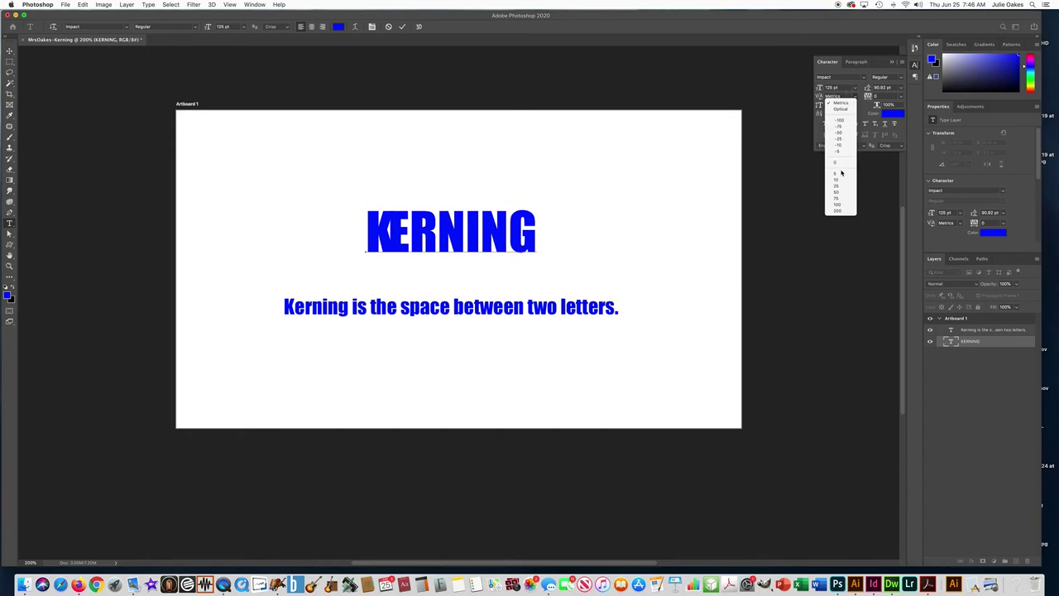
left_click(840, 206)
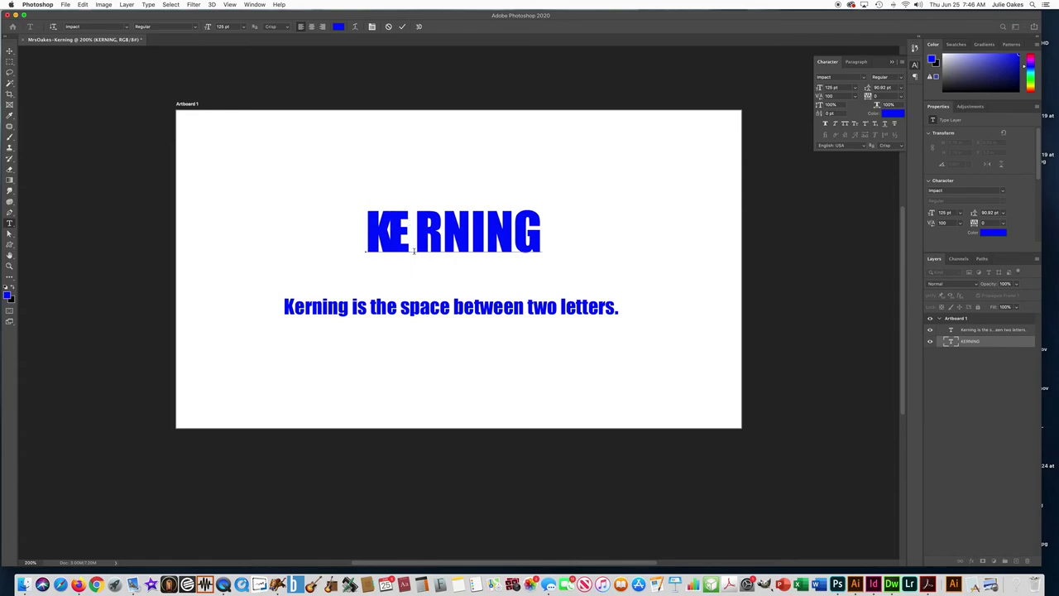
left_click(403, 27)
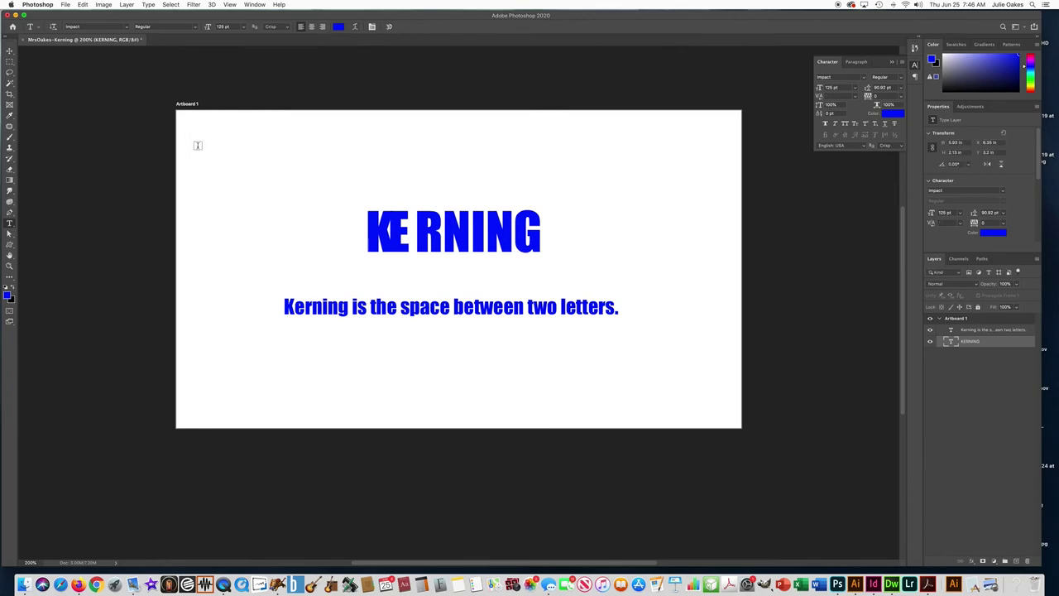
Add a new text box near the bottom right containing the author's name
left_click_drag(155, 228, 490, 353)
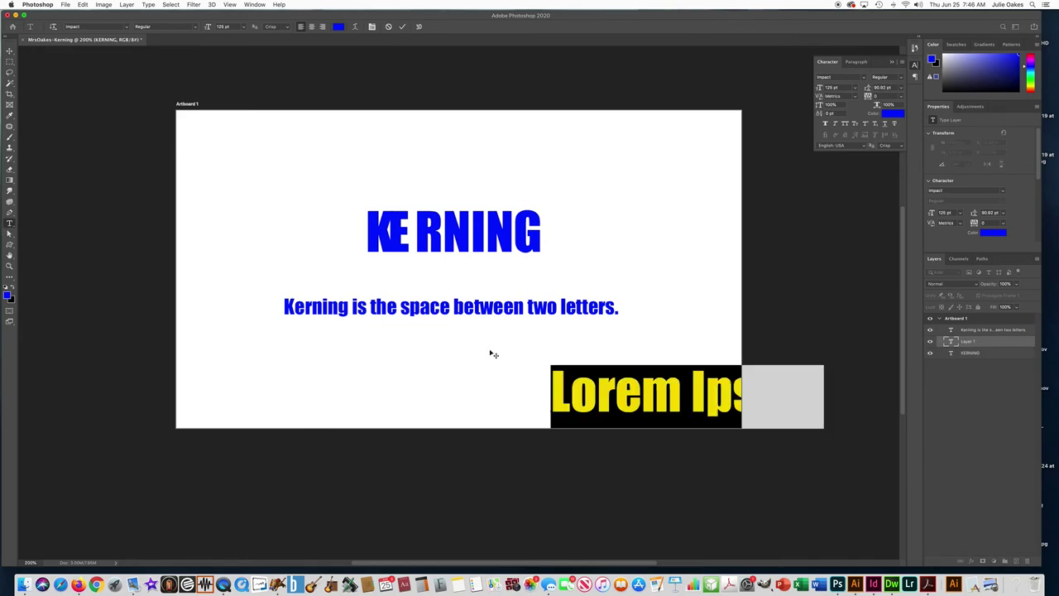
type("Mrs. Oake")
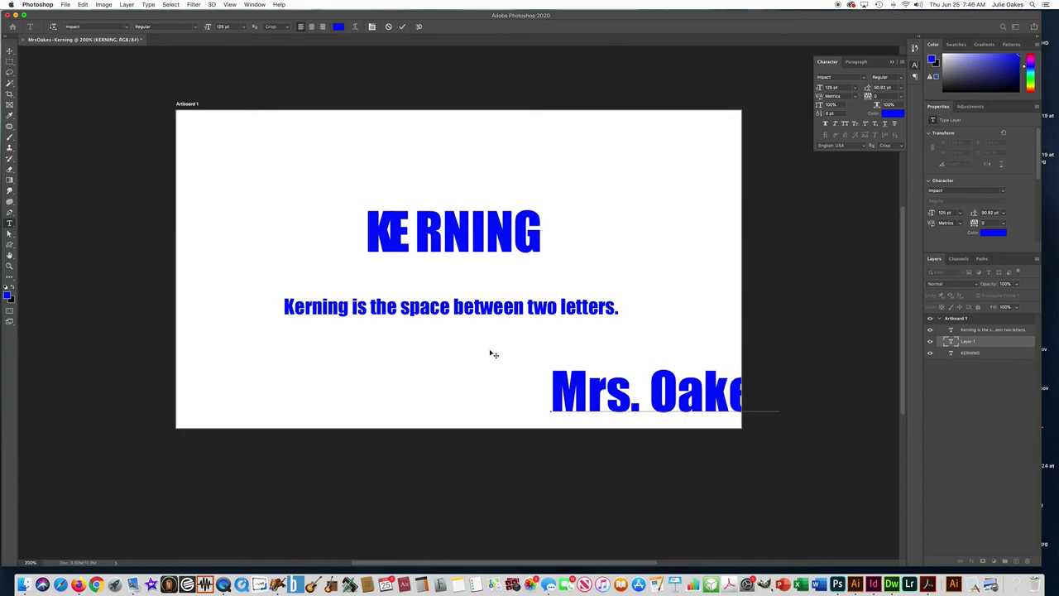
left_click(403, 26)
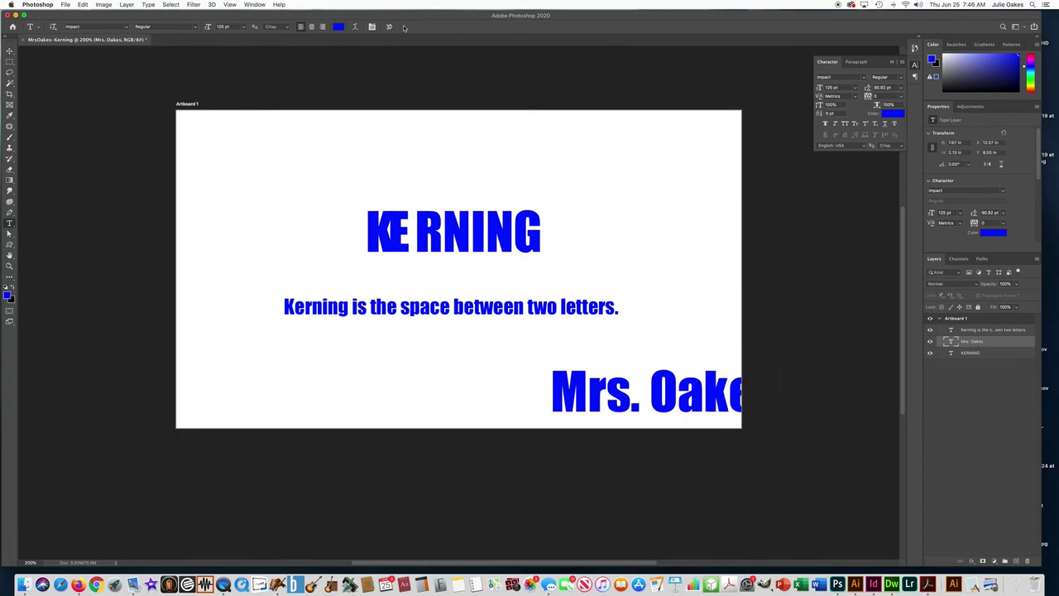
Resize the name text to 30 pt and move it into the artboard's bottom-right corner
left_click(818, 88)
type("1")
key("Return")
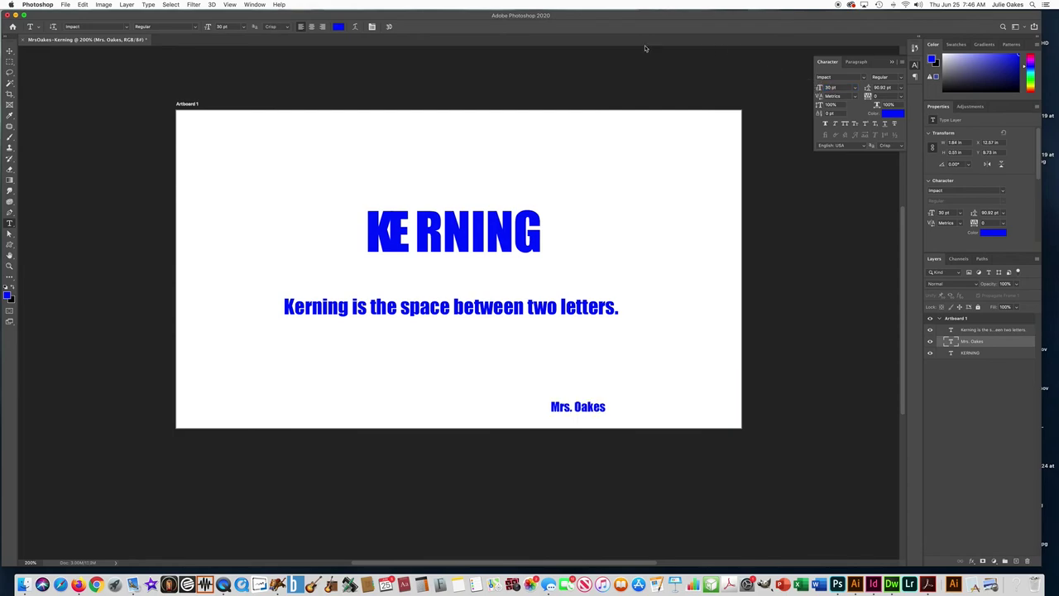
left_click(9, 50)
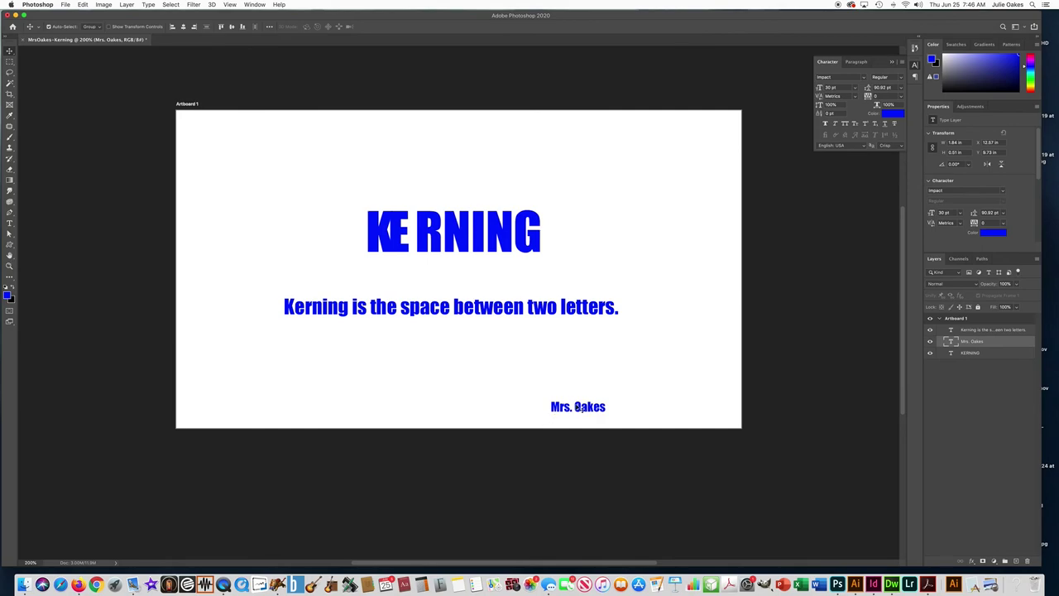
left_click_drag(581, 408, 706, 413)
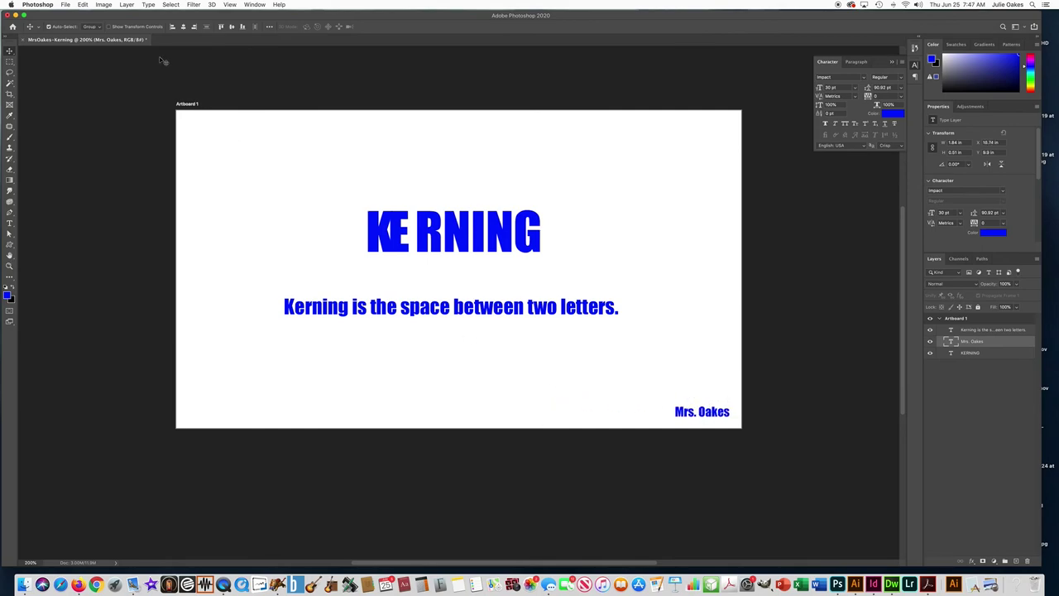
Save the document in Photoshop format as MrsOakes-Kerning.psd, accepting the compatibility option
left_click(64, 5)
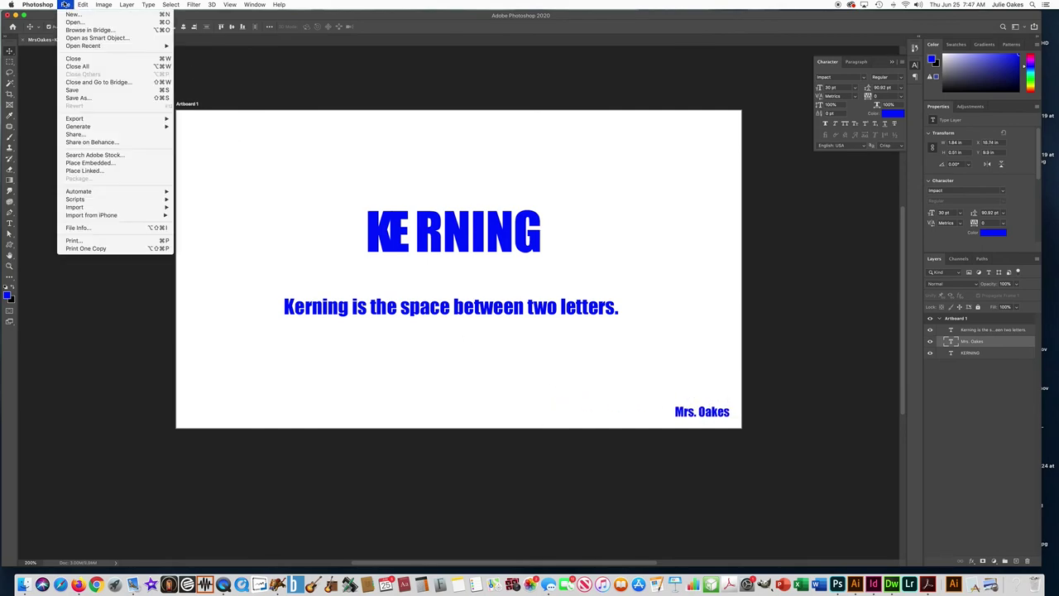
left_click(77, 96)
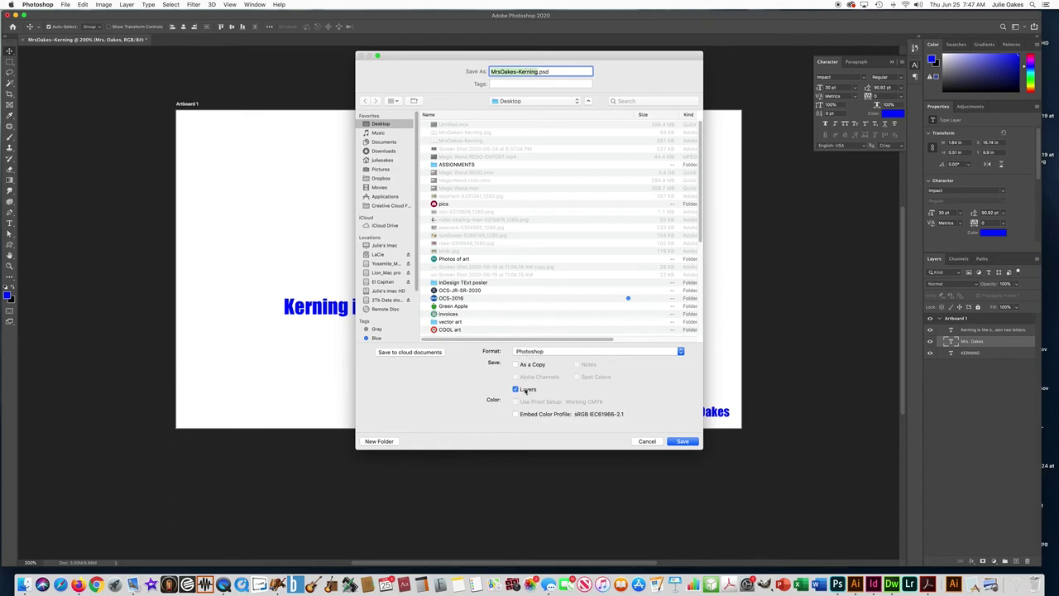
left_click(682, 441)
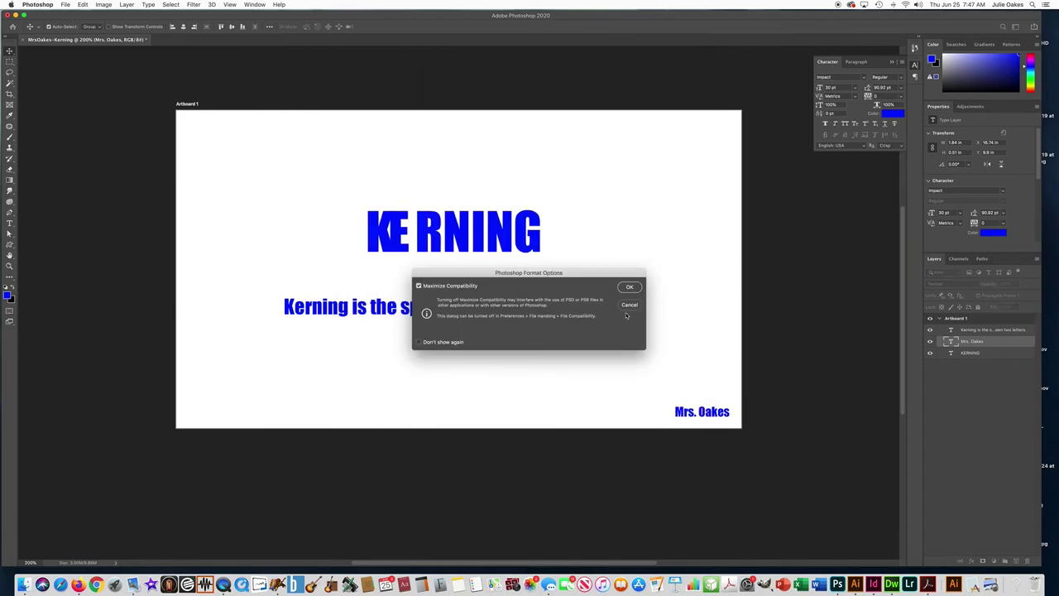
left_click(629, 286)
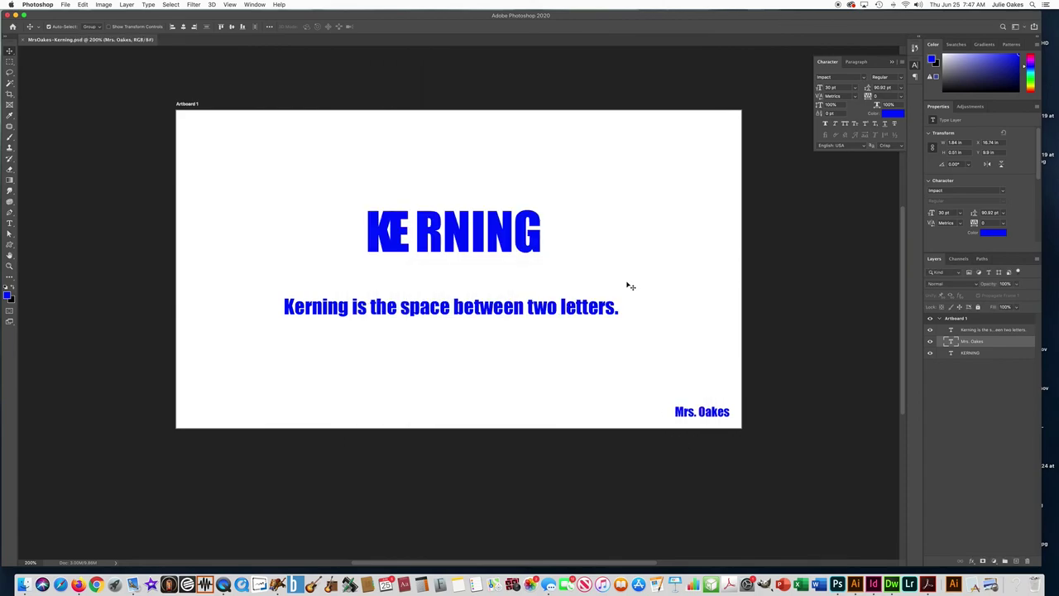
Save a JPEG copy, MrsOakes-Kerning.jpg, overwriting the existing file and accepting the JPEG options
left_click(66, 4)
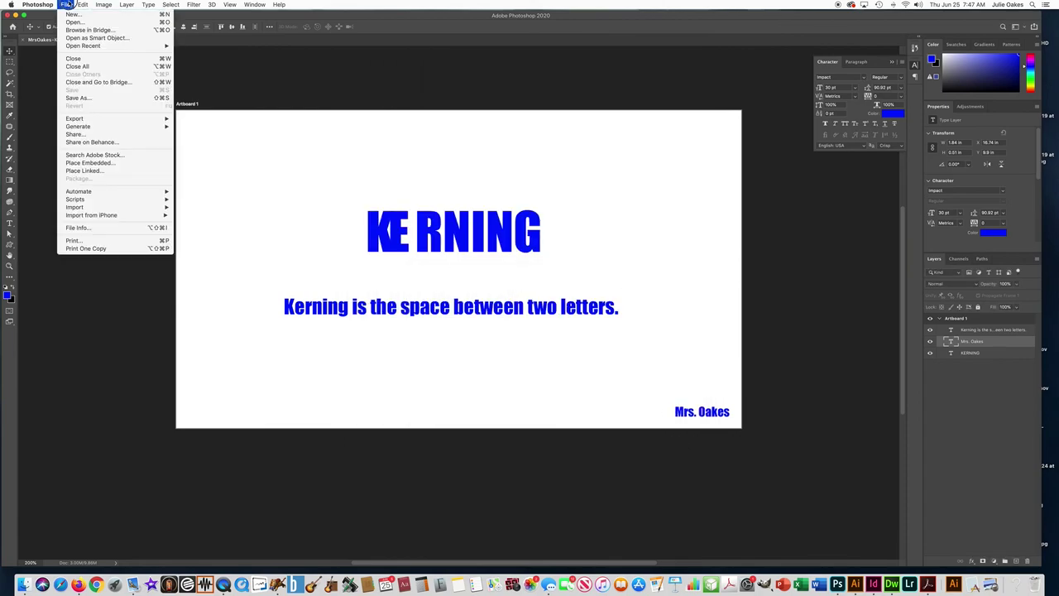
left_click(78, 97)
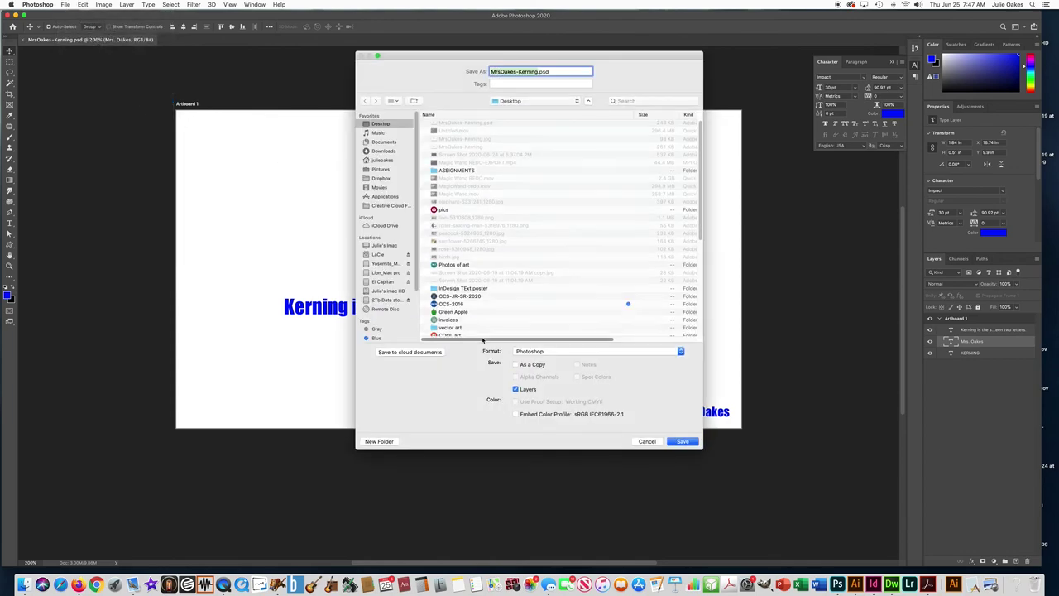
scroll(483, 331, "up", 1)
left_click(530, 354)
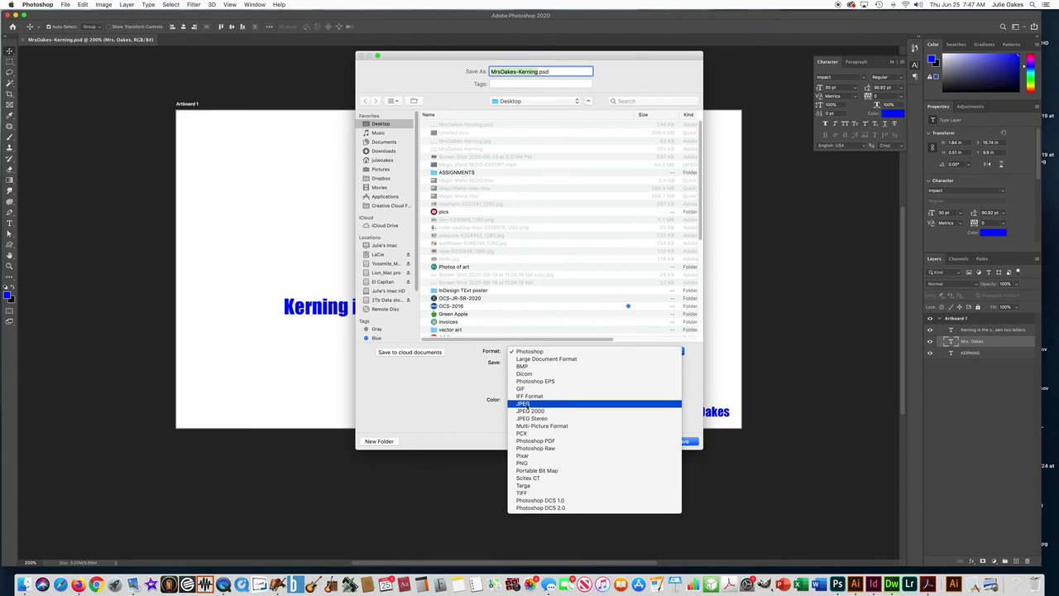
left_click(521, 404)
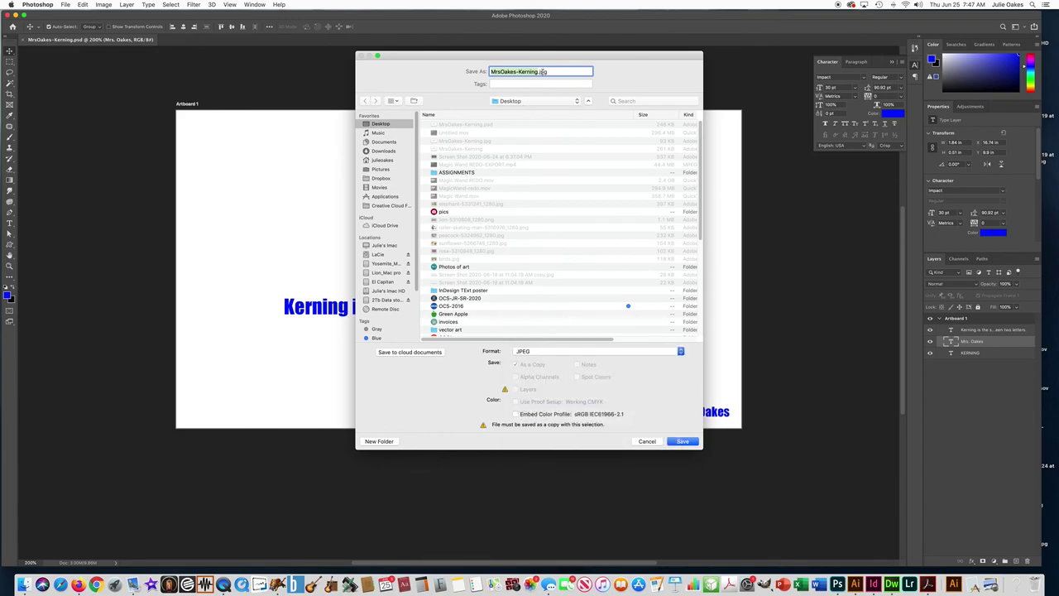
left_click(681, 441)
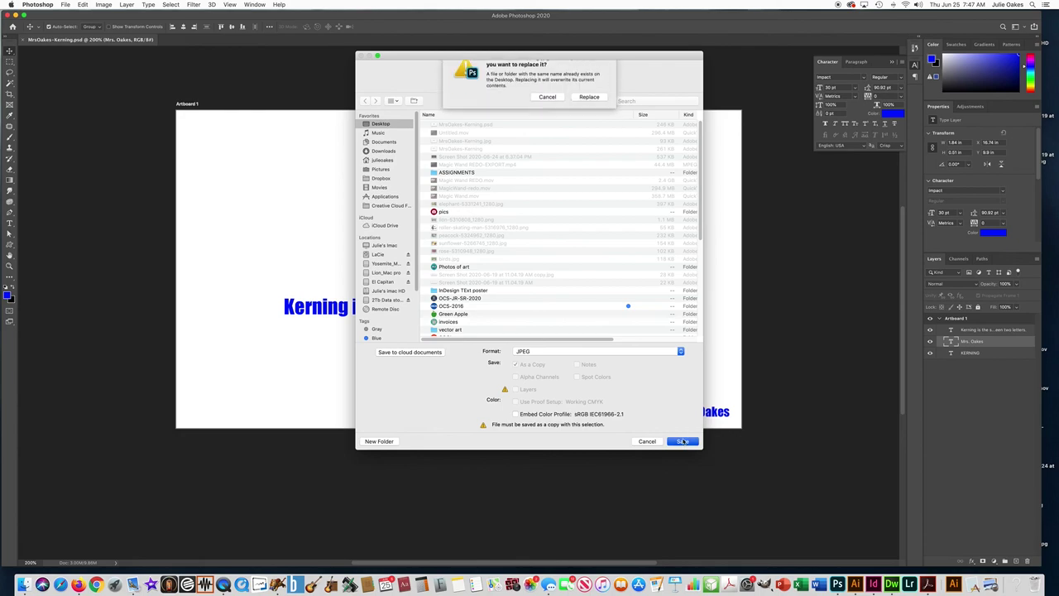
left_click(589, 110)
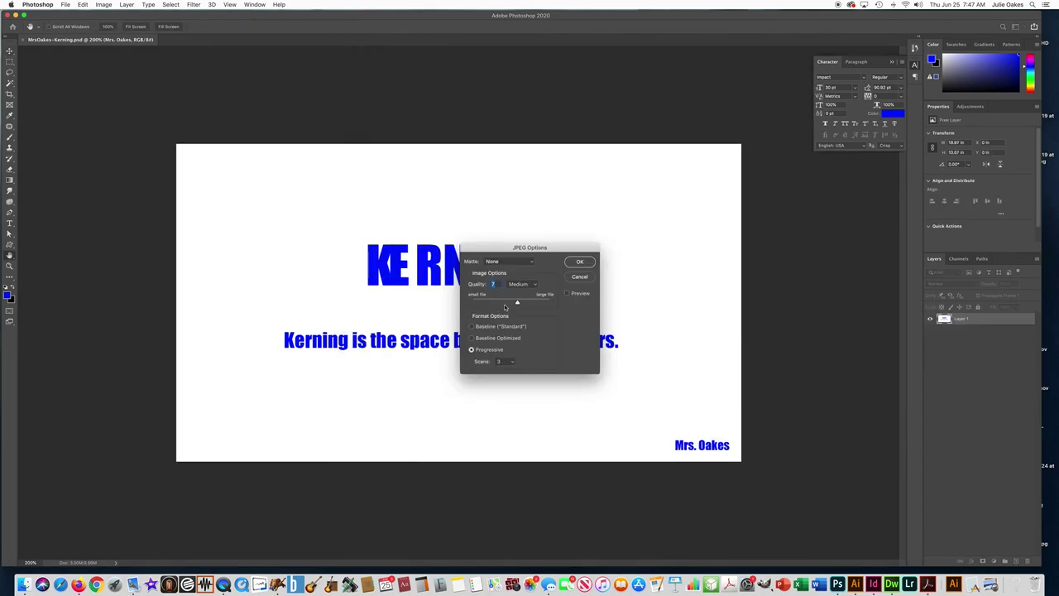
left_click(580, 263)
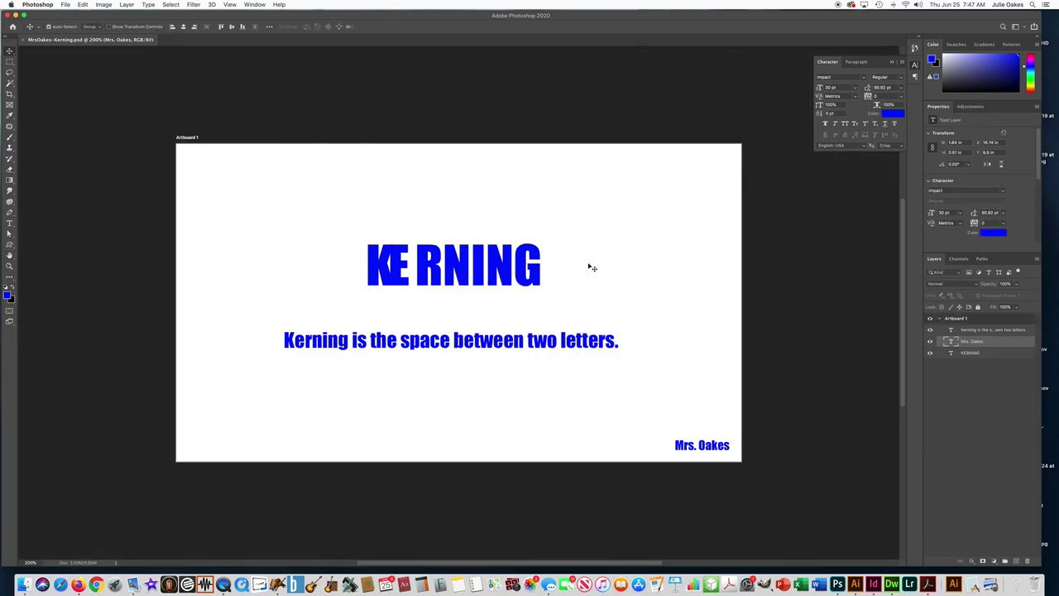